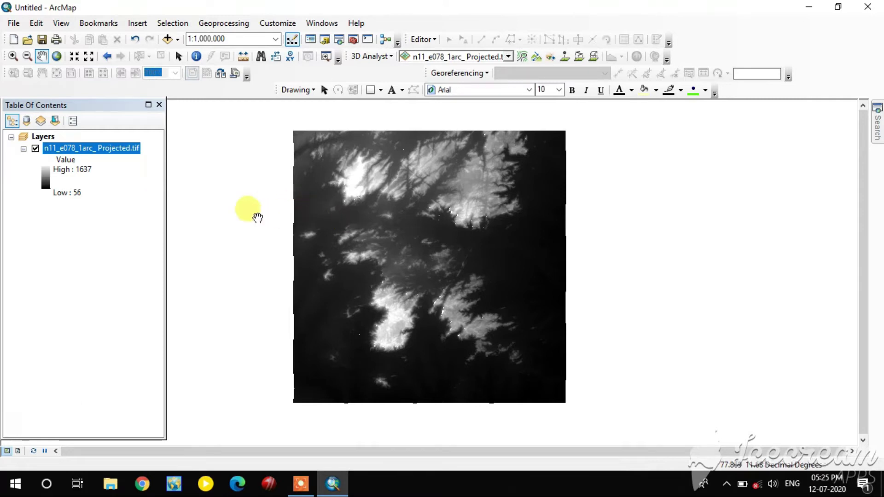
Apply the red-to-magenta spectrum colour ramp to the elevation raster's stretched symbology
right_click(115, 146)
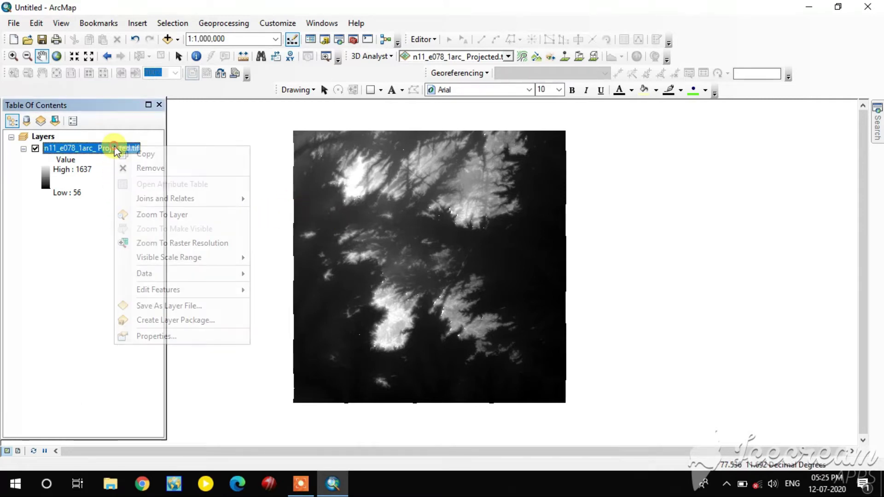
click(170, 336)
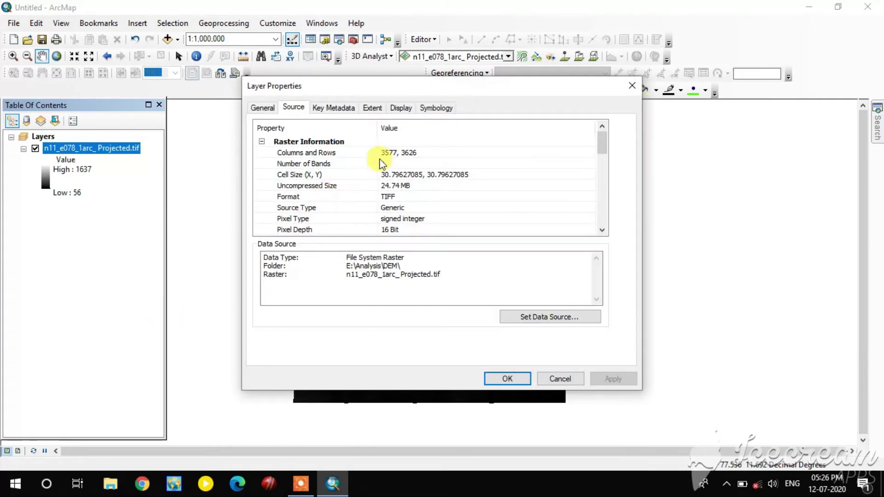
click(441, 110)
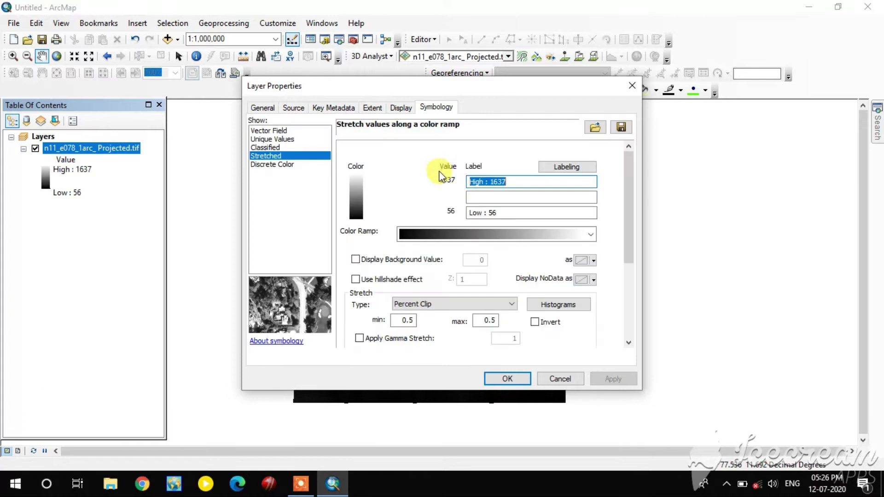
click(430, 234)
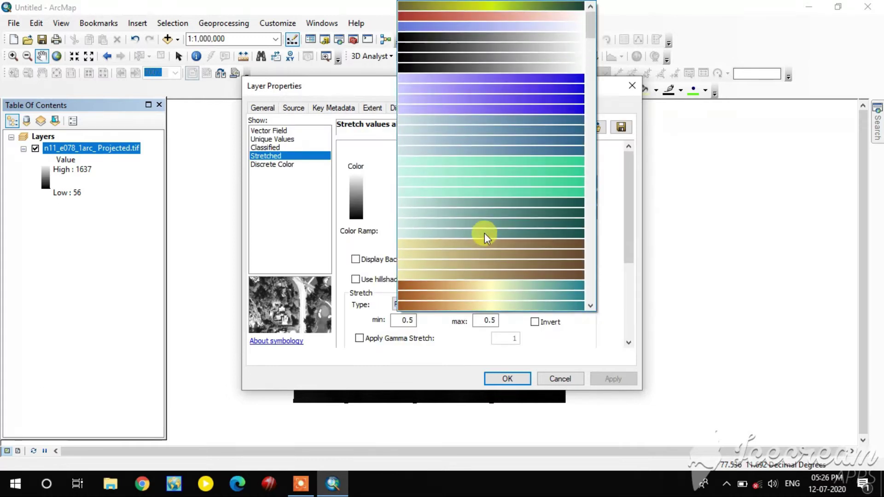
scroll(485, 233, up, 5)
click(479, 98)
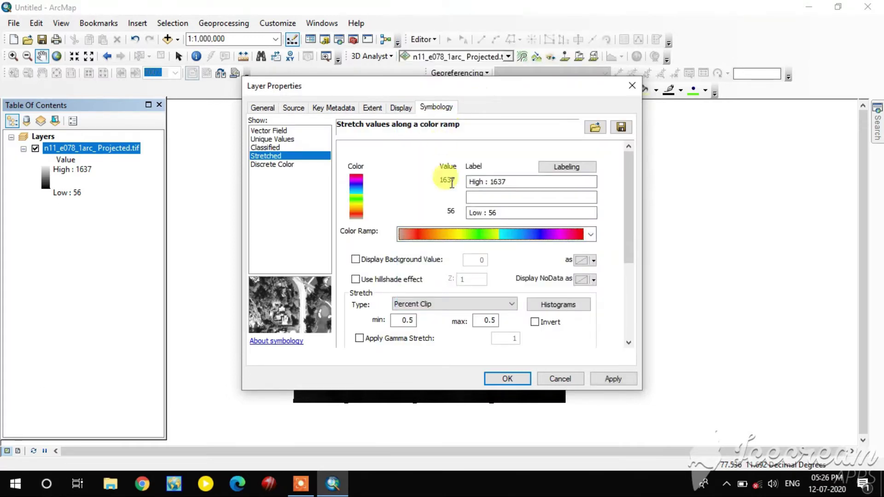
click(606, 379)
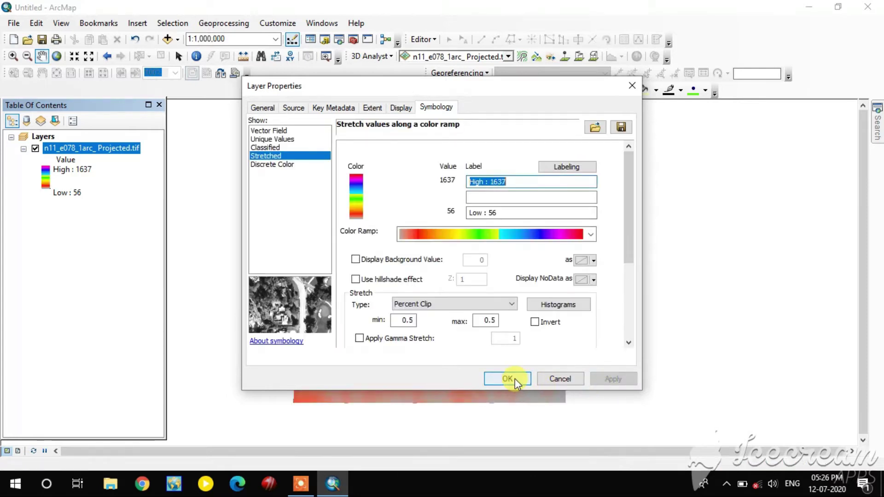
click(512, 378)
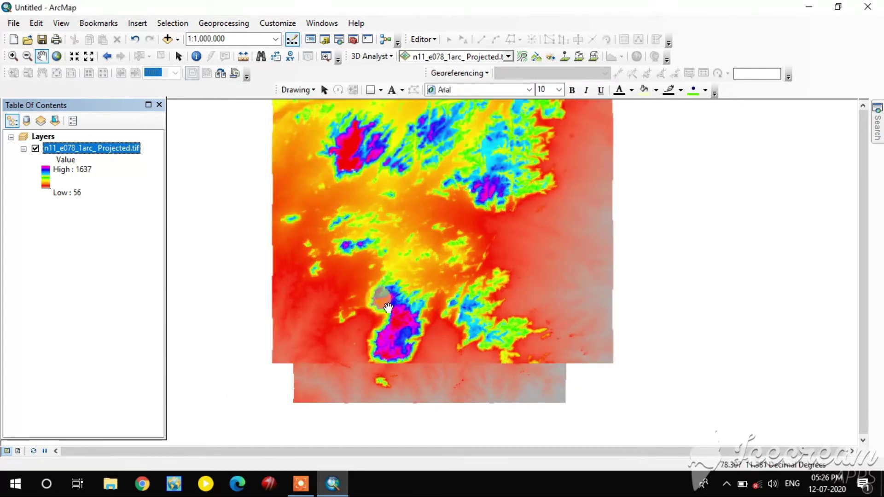
scroll(391, 306, up, 1)
drag(447, 221, 462, 231)
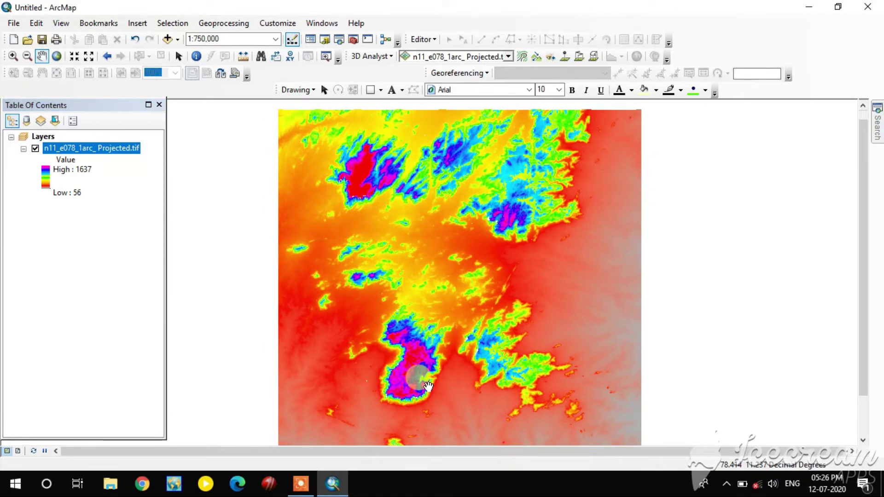
scroll(436, 238, down, 1)
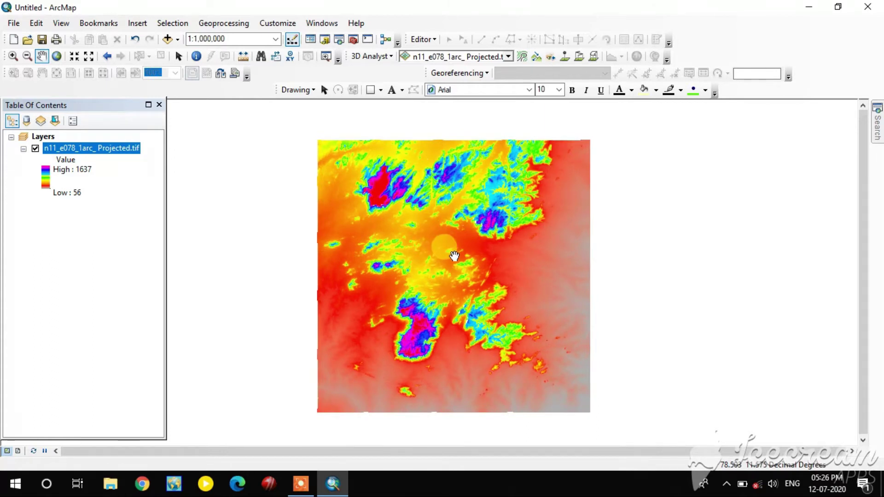
drag(451, 253, 438, 254)
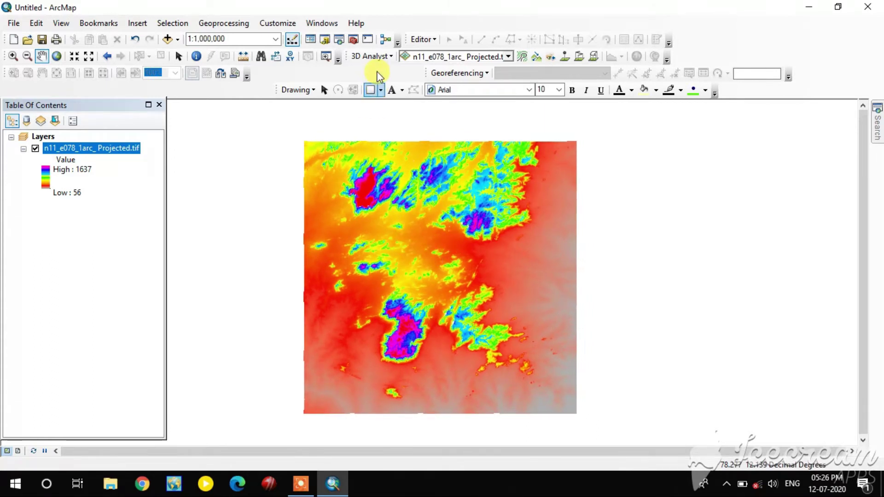
Open Spatial Analyst Tools > Surface > Slope from ArcToolbox and move its window aside
click(354, 40)
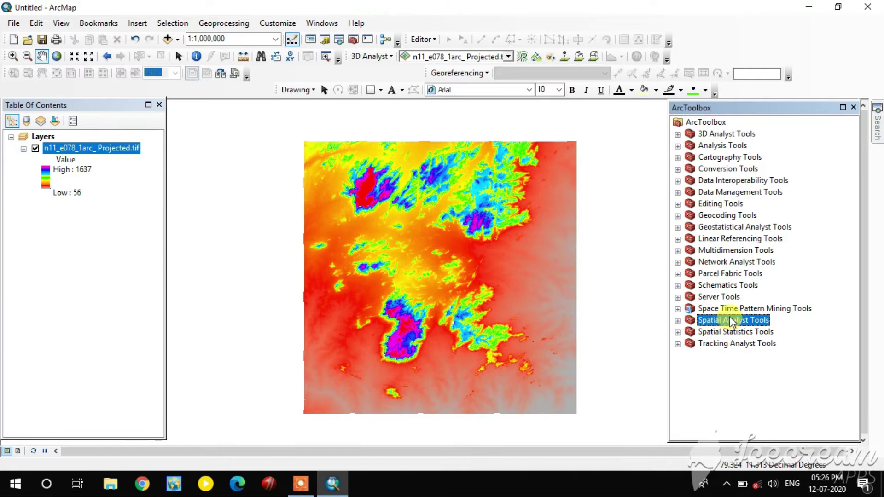
click(746, 320)
click(678, 322)
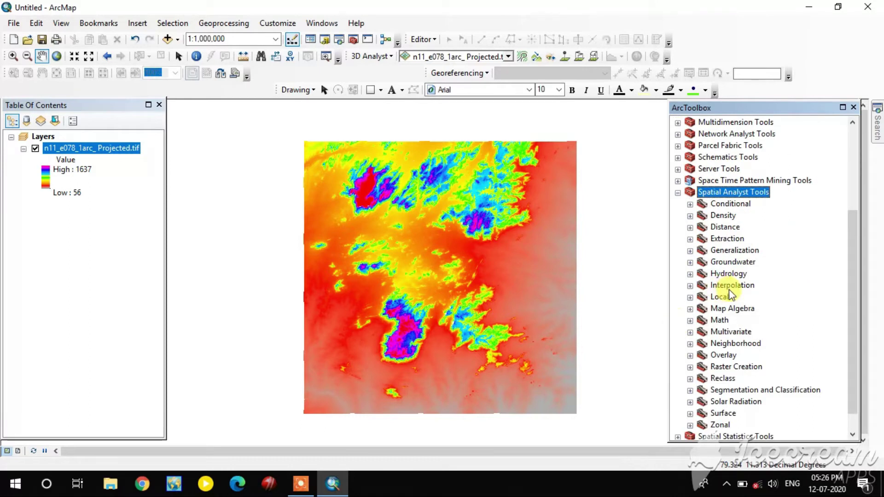
scroll(728, 289, down, 1)
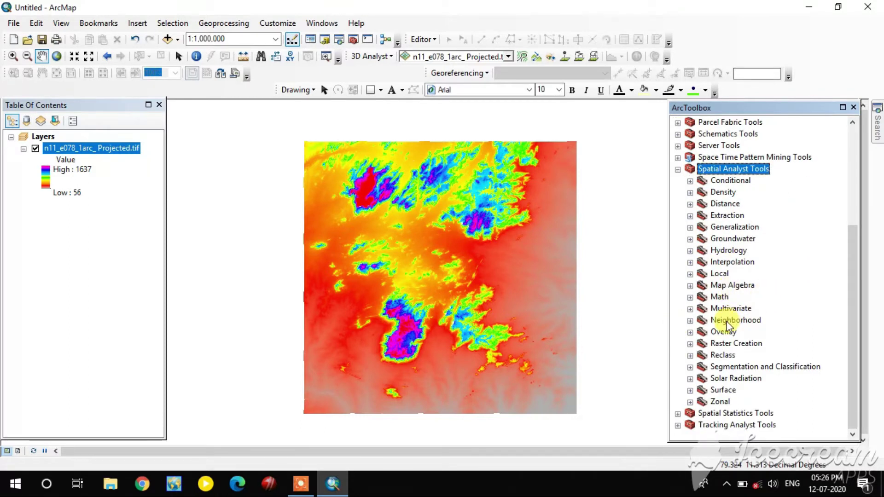
click(724, 391)
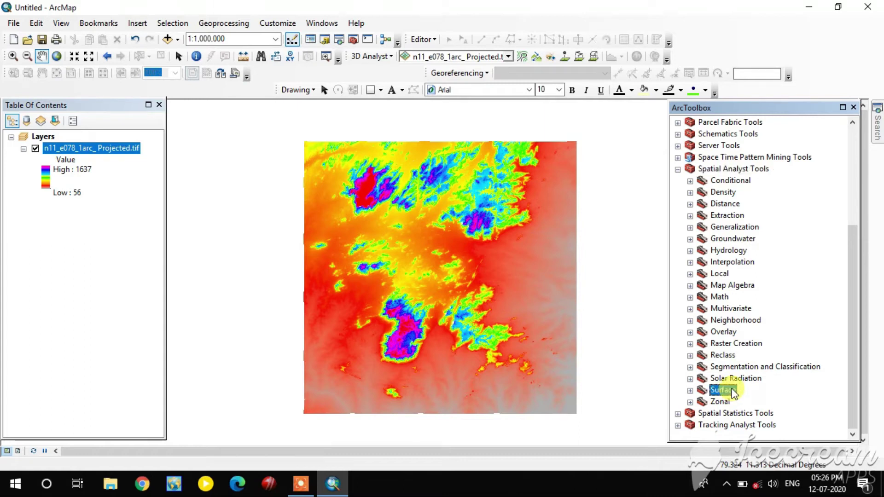
click(690, 391)
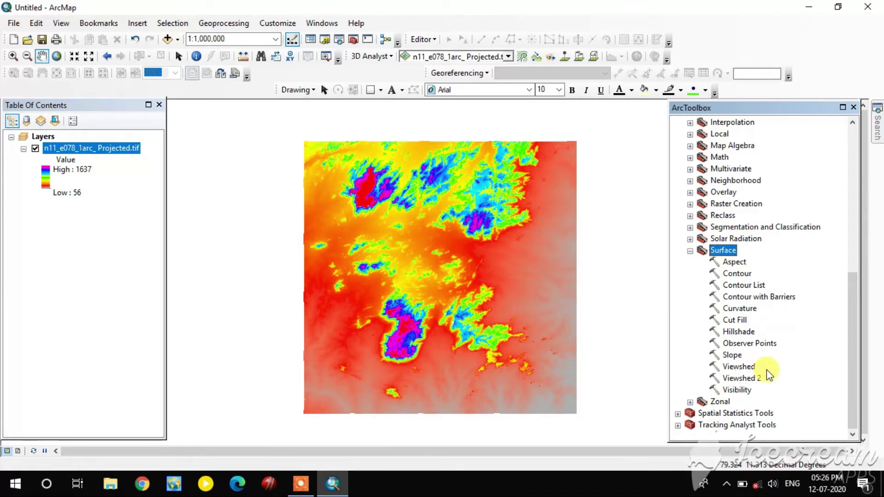
click(742, 356)
double_click(737, 357)
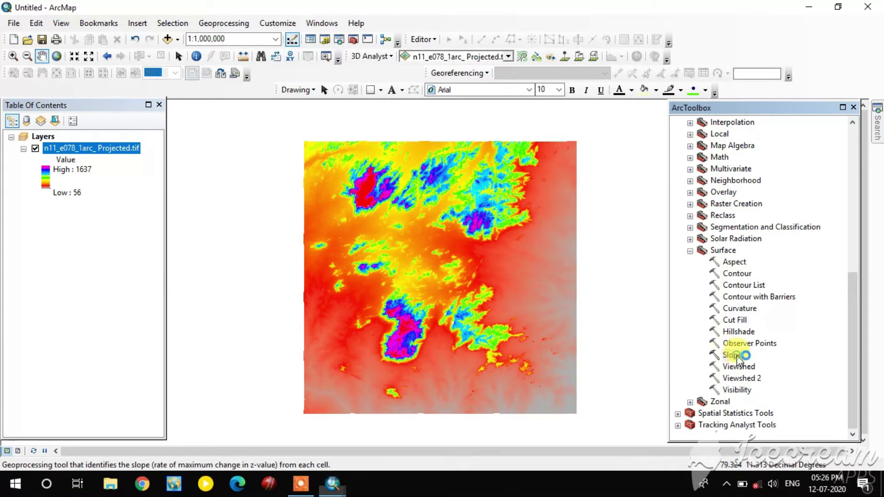
drag(402, 126, 624, 129)
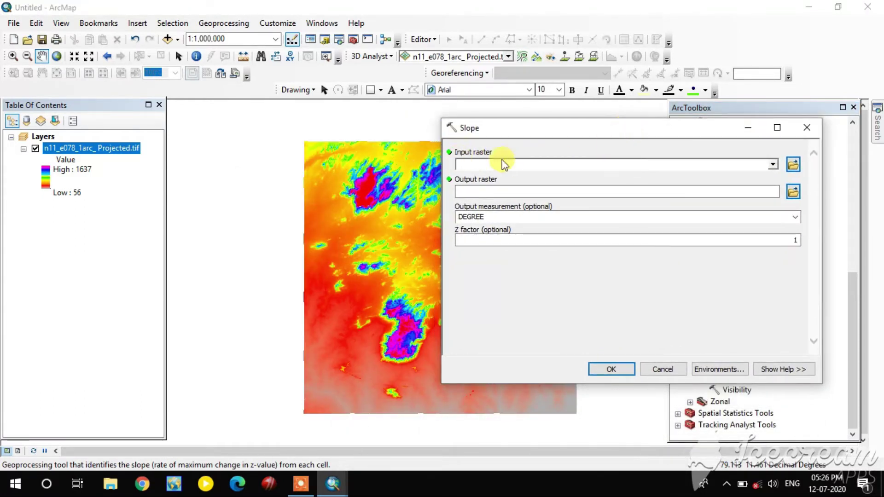
Run Slope on n11_e078_1arc_Projected.tif with output measurement in DEGREE
click(772, 165)
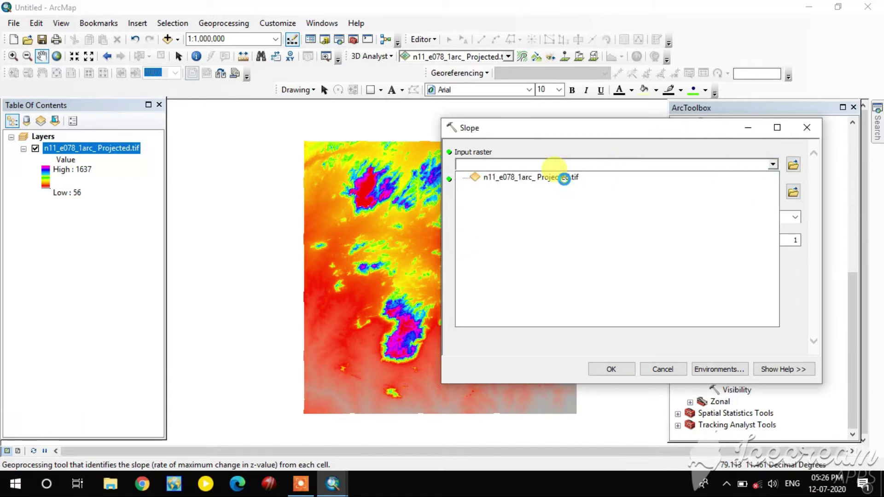
click(564, 179)
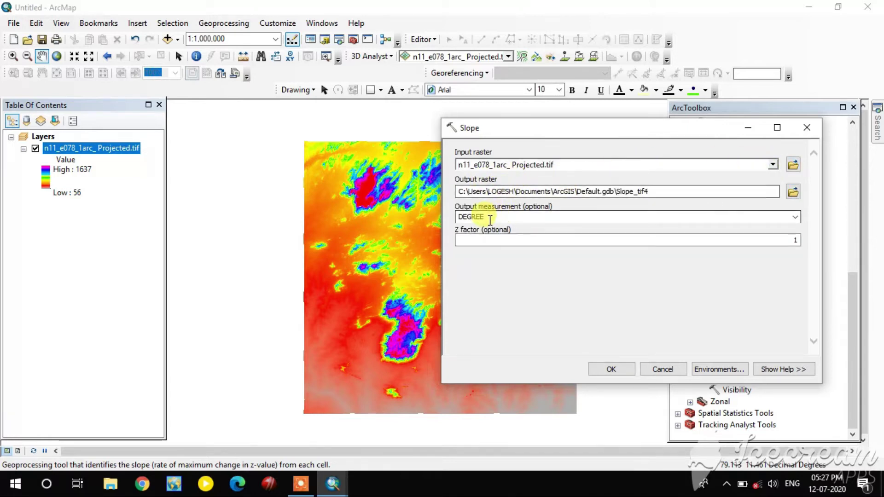
click(795, 217)
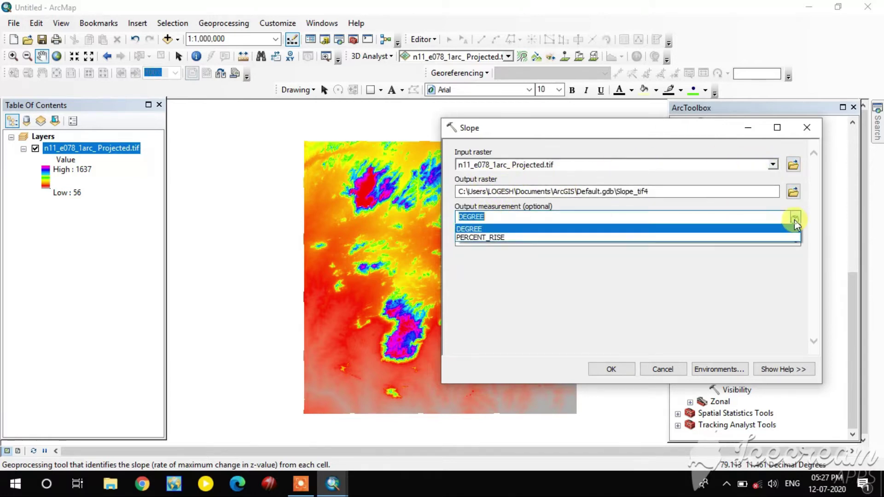
click(501, 229)
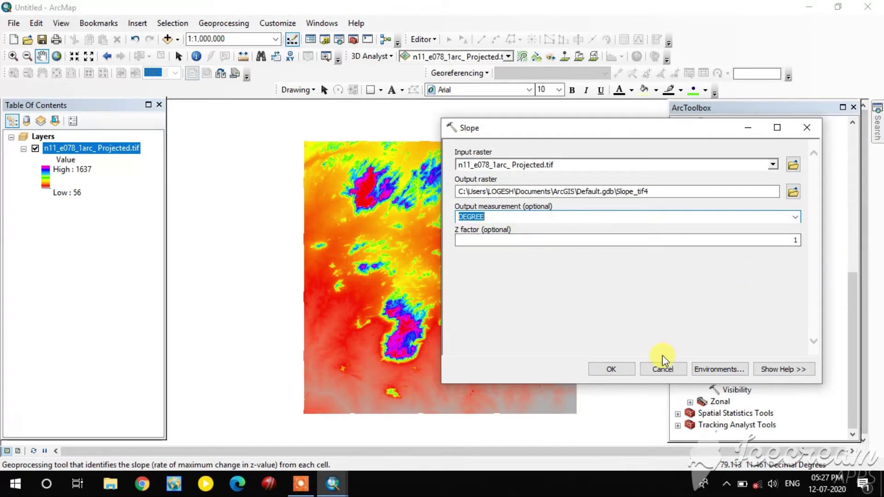
click(609, 368)
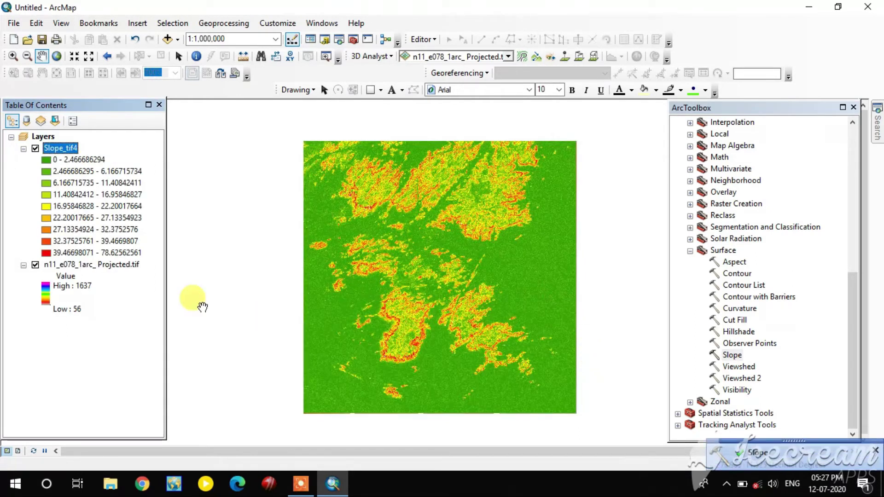
Hide the elevation raster and inspect the nine-class Slope_tif4 slope layer
click(36, 265)
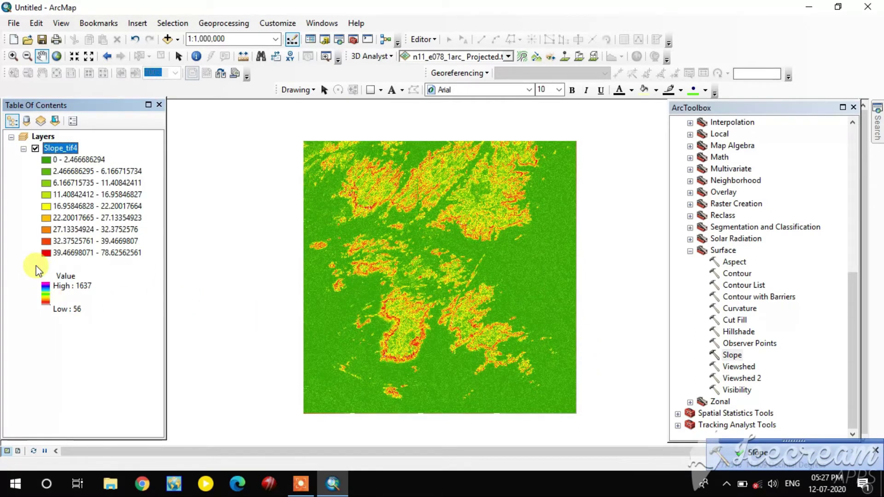
scroll(390, 271, up, 4)
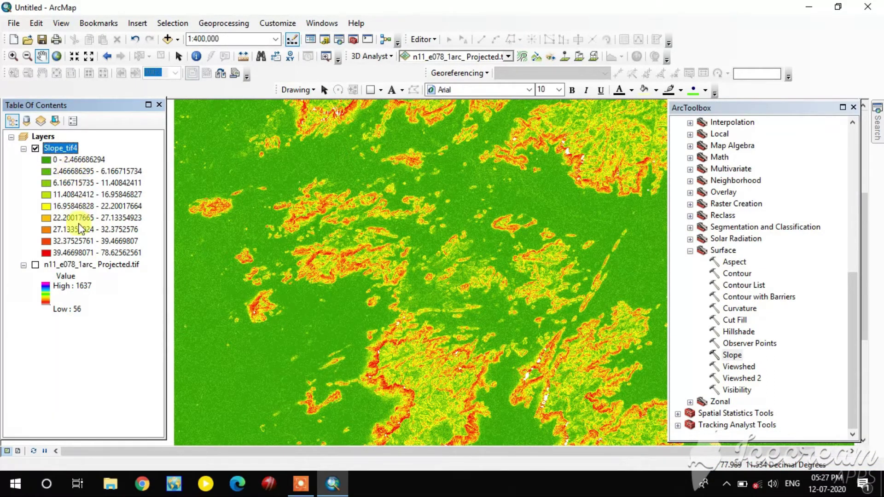
scroll(388, 260, down, 3)
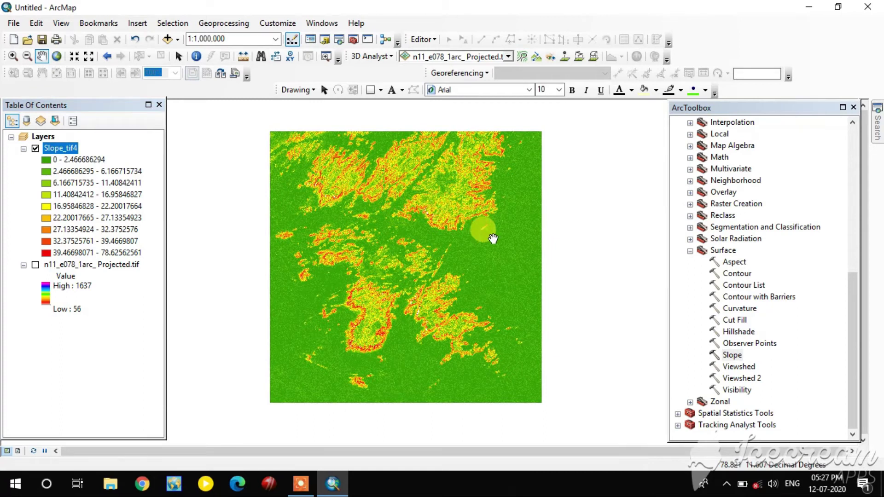
click(737, 273)
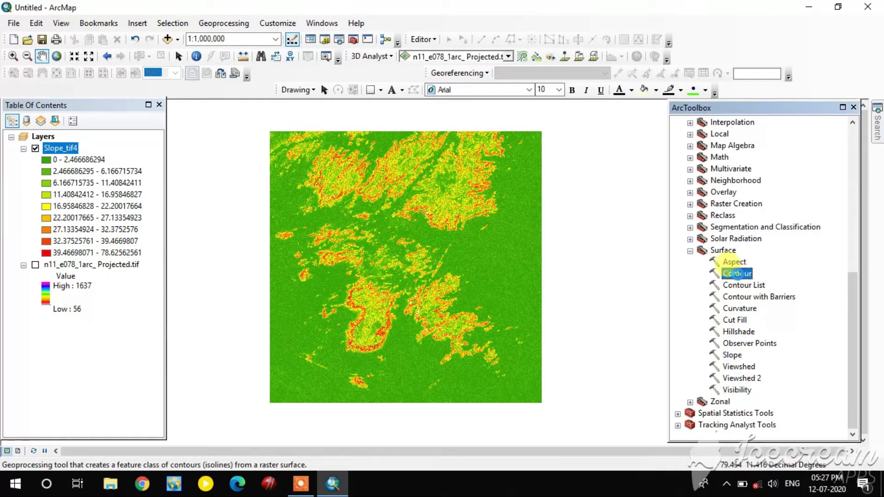
Generate contours from n11_e078_1arc_Projected.tif at a 100 contour interval
double_click(738, 274)
drag(682, 138, 600, 173)
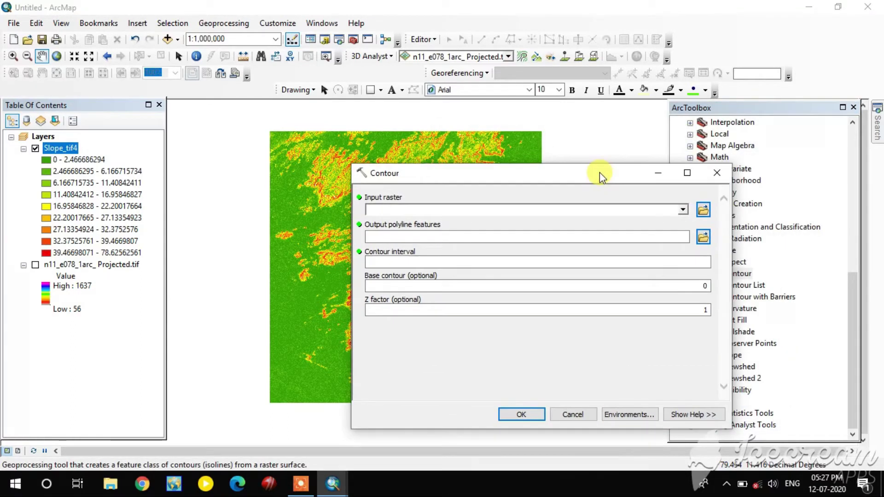
click(683, 211)
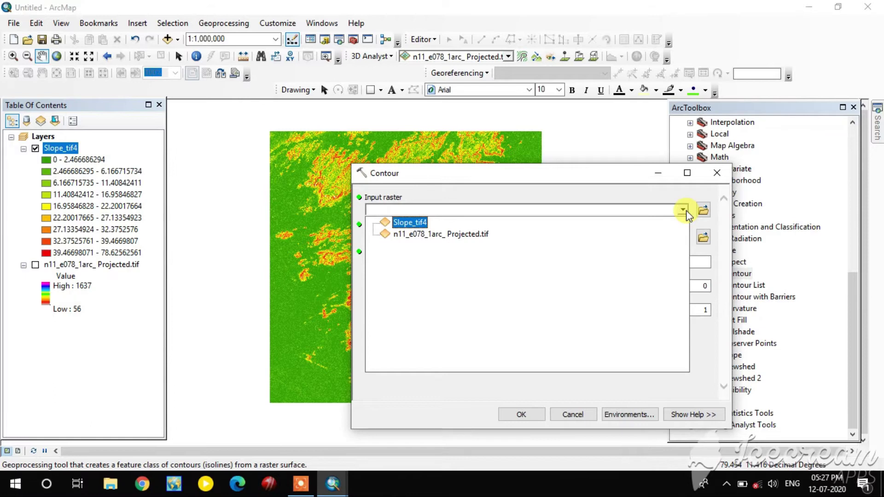
click(448, 235)
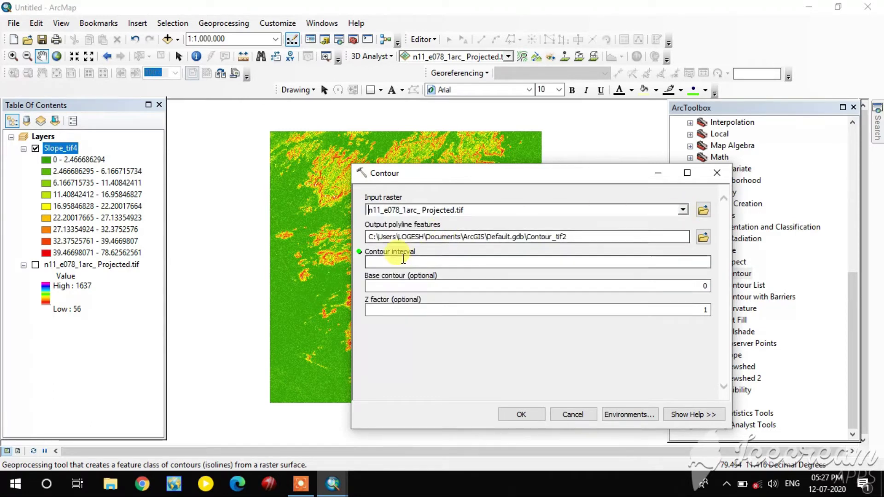
click(648, 262)
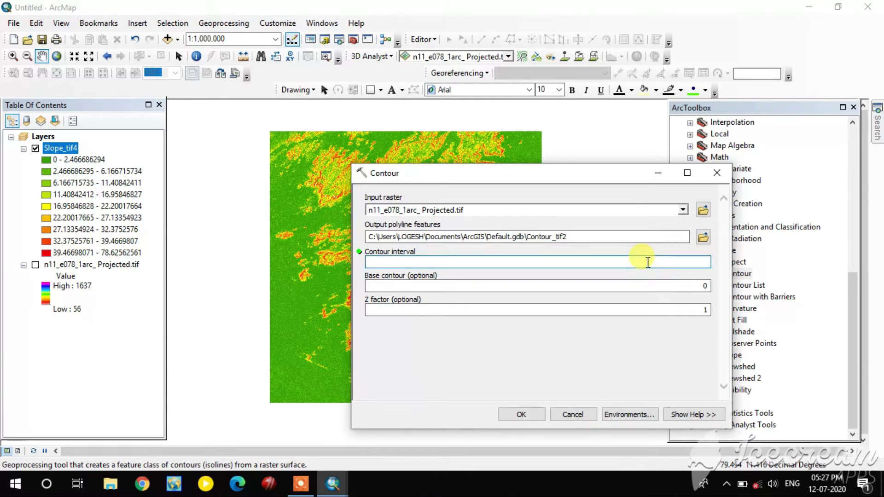
text(100)
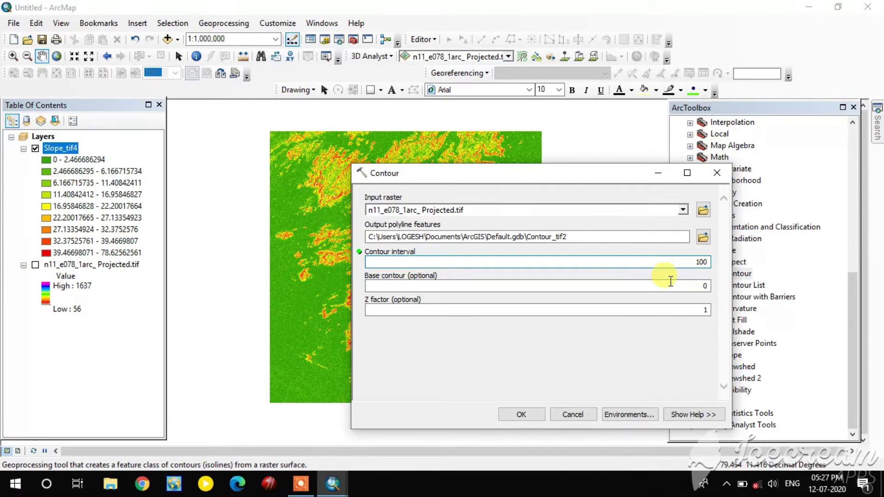
click(517, 413)
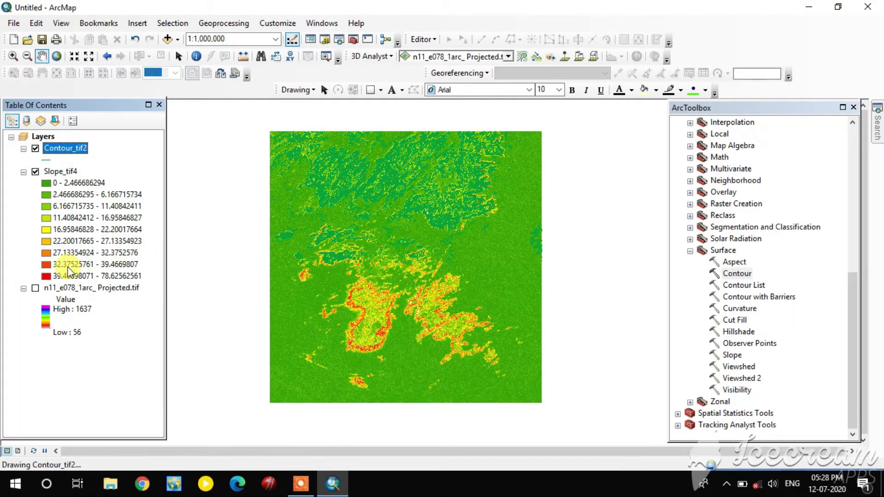
Hide Slope_tif4 so only the Contour_tif2 lines remain visible
click(35, 173)
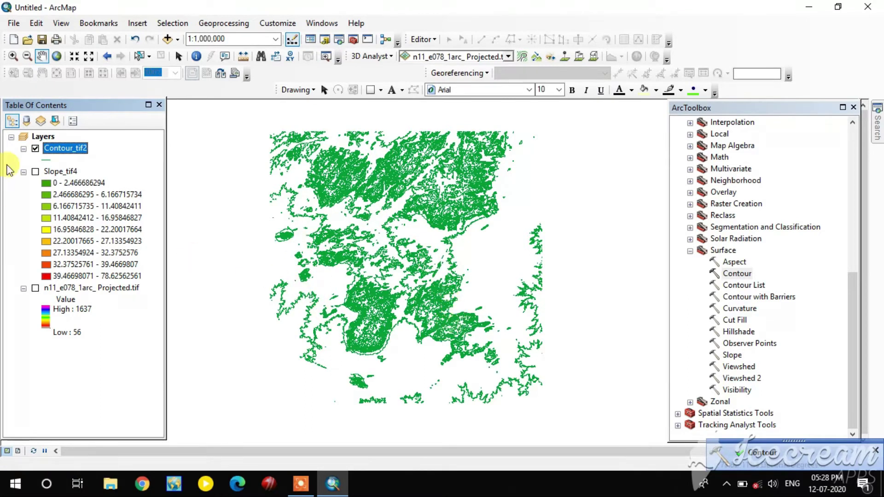
right_click(57, 148)
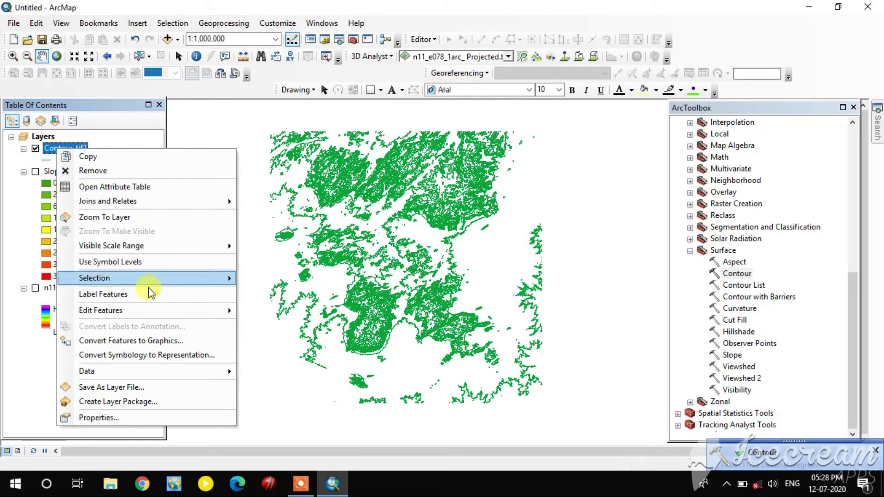
Symbolize Contour_tif2 with graduated colours by the Contour field, five classes from 100 to 1600
click(150, 418)
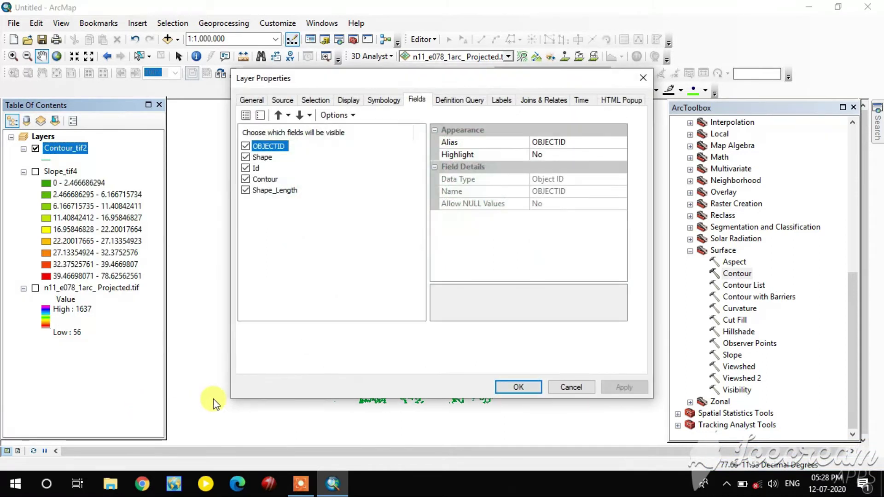
click(386, 101)
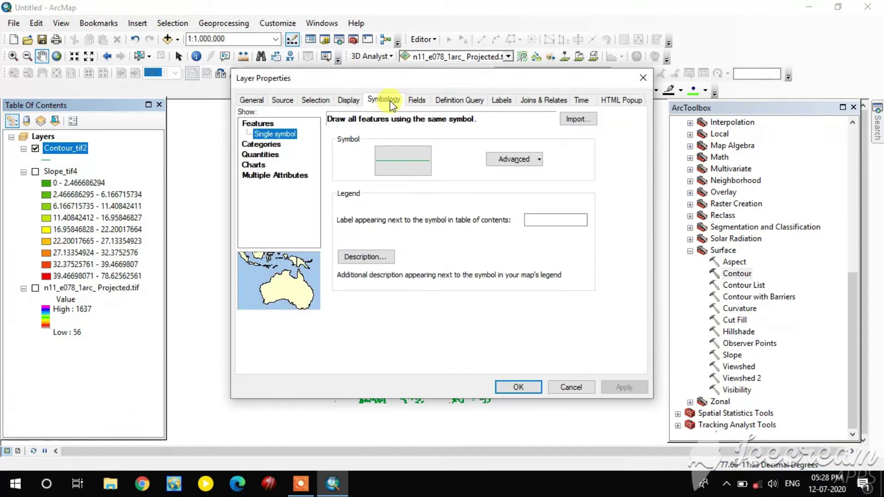
click(268, 155)
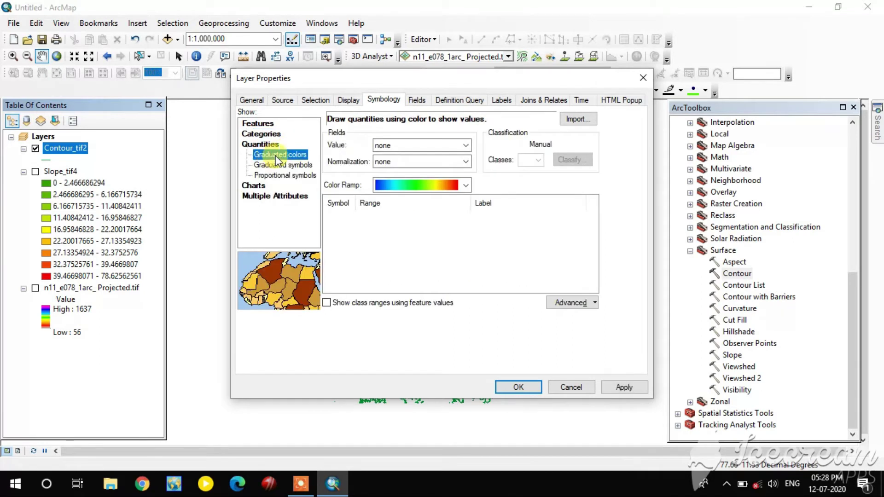
click(418, 146)
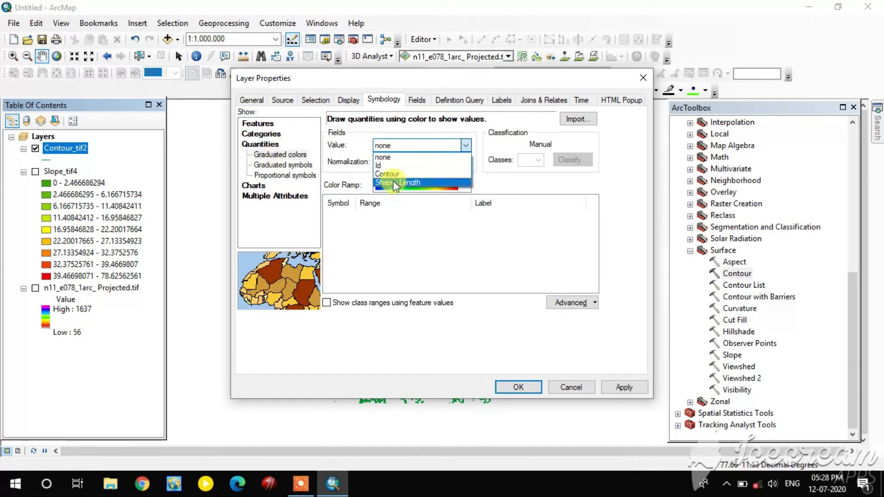
click(416, 175)
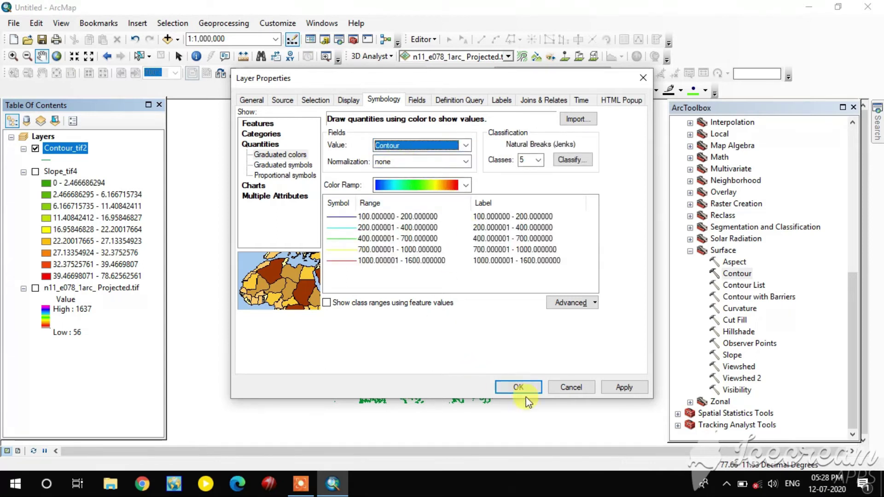
click(626, 389)
click(520, 387)
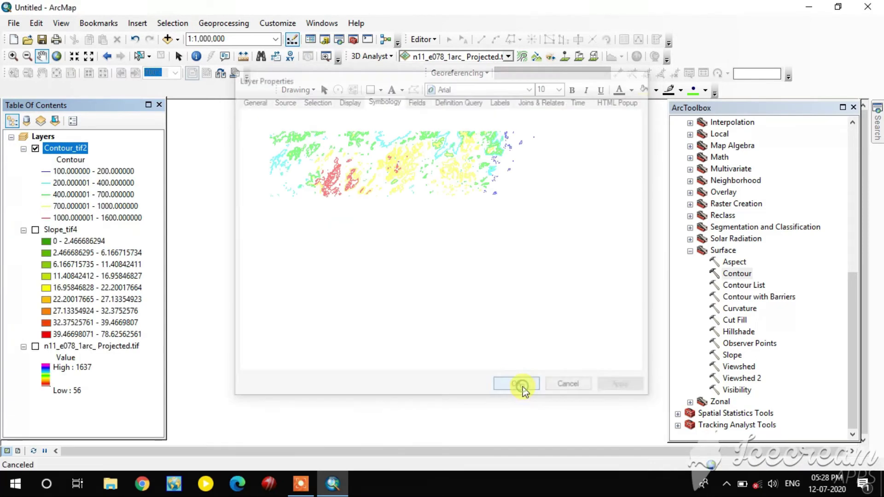
Pan slightly and zoom into the high-elevation contours in the northwest
drag(385, 231, 395, 215)
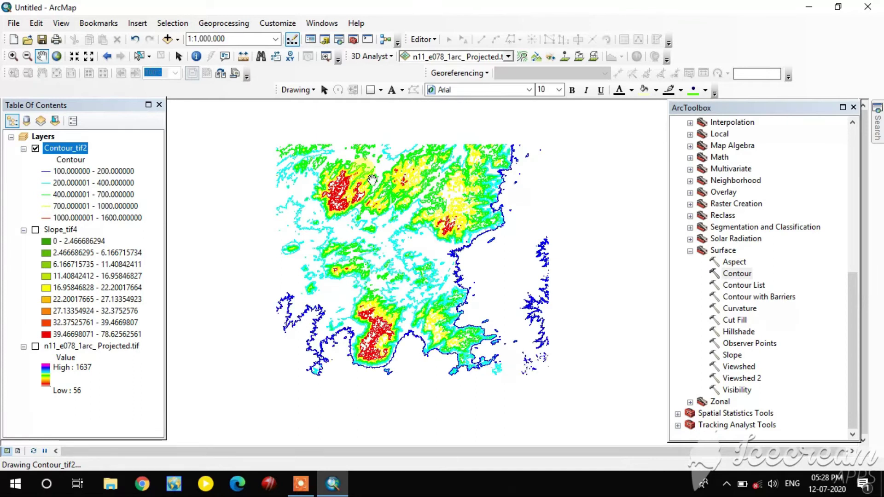
click(13, 57)
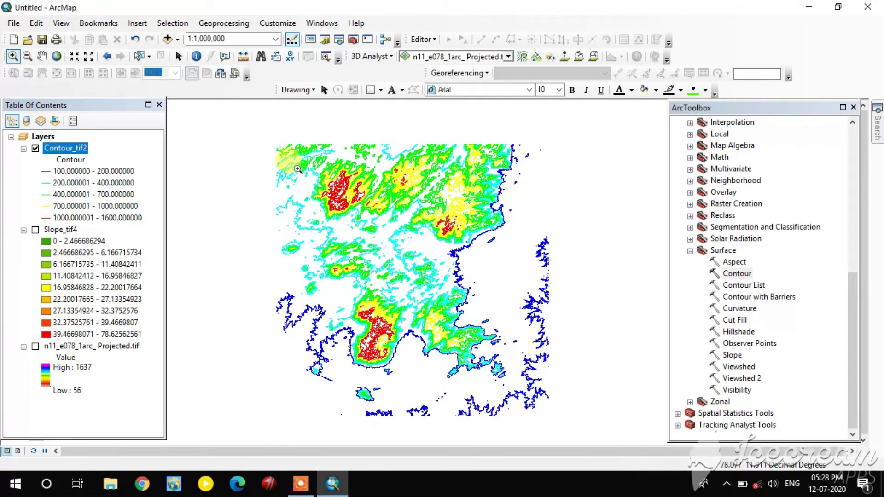
drag(288, 167, 427, 230)
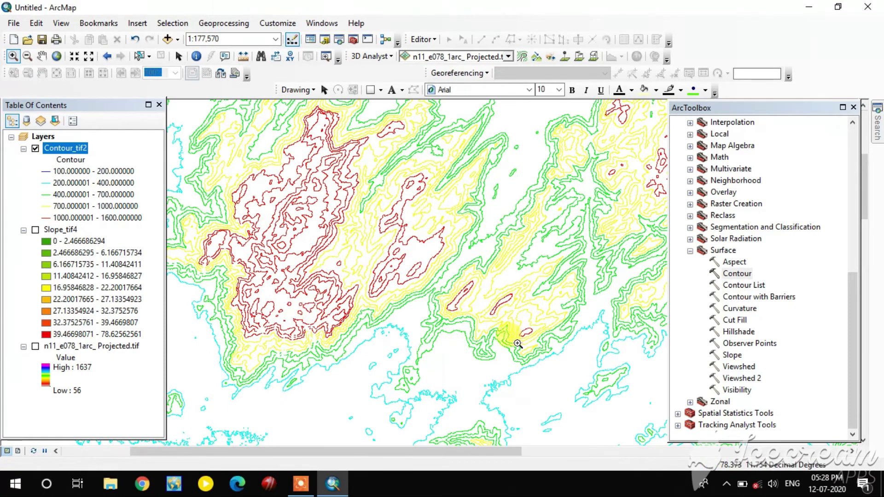
Set Contour as the label field in Contour_tif2's label properties
right_click(70, 155)
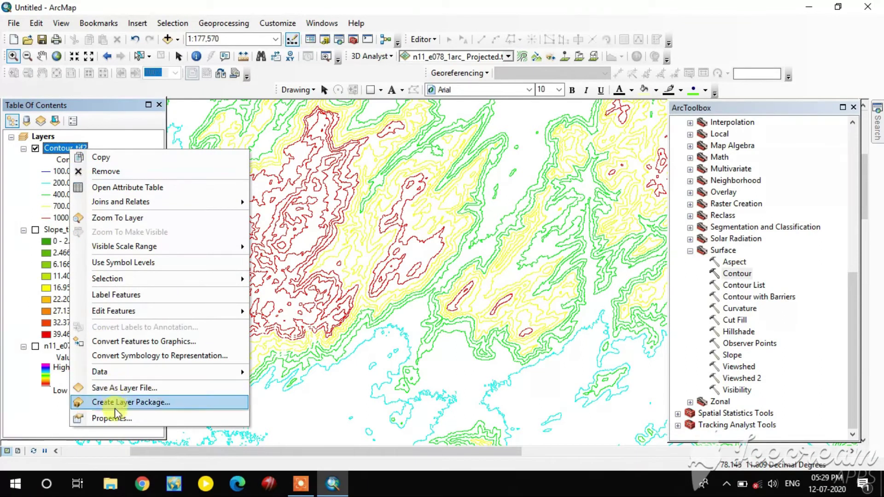
click(116, 419)
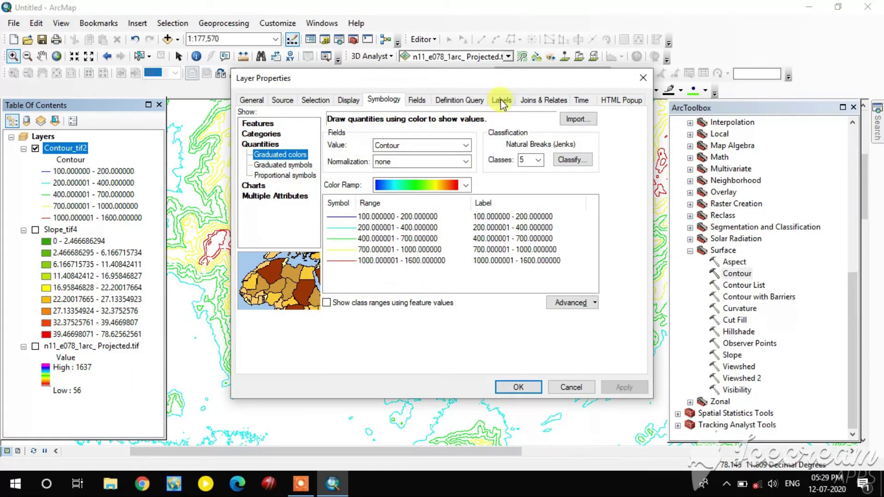
click(504, 102)
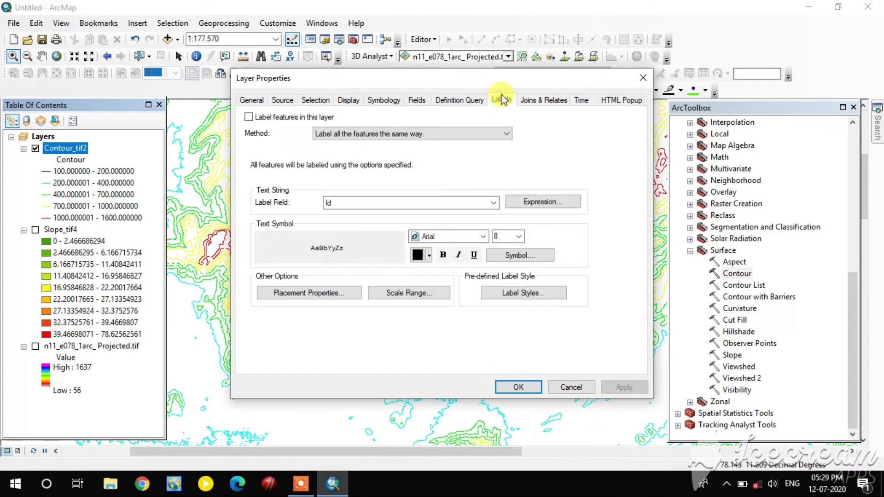
click(489, 203)
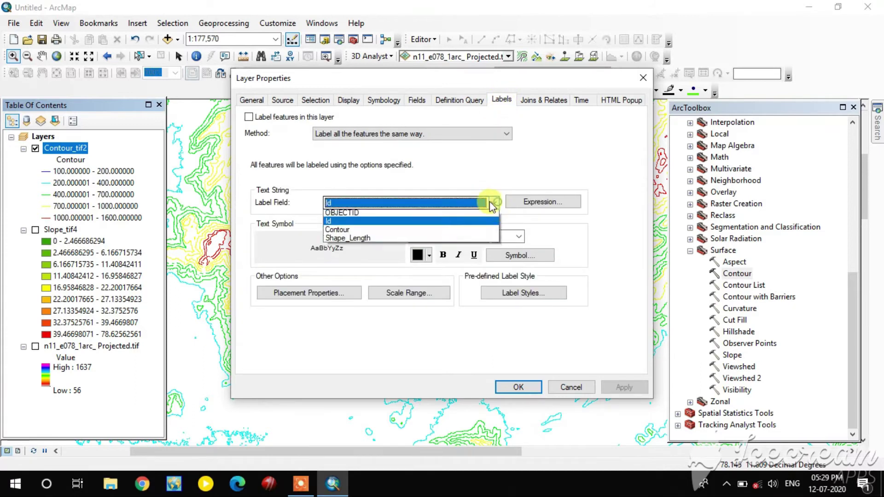
click(365, 232)
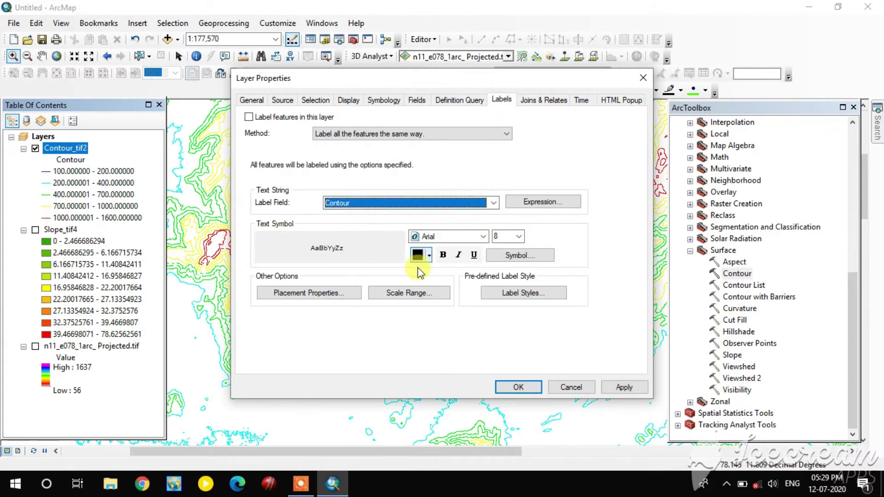
click(617, 389)
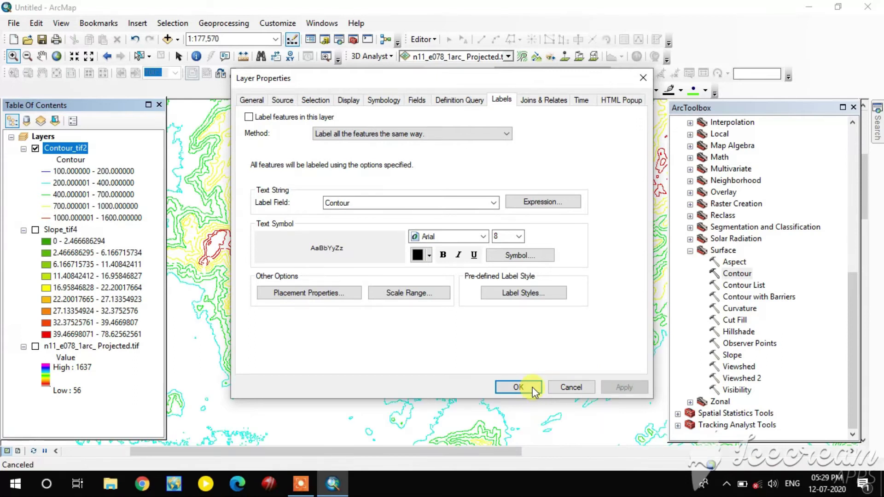
click(532, 387)
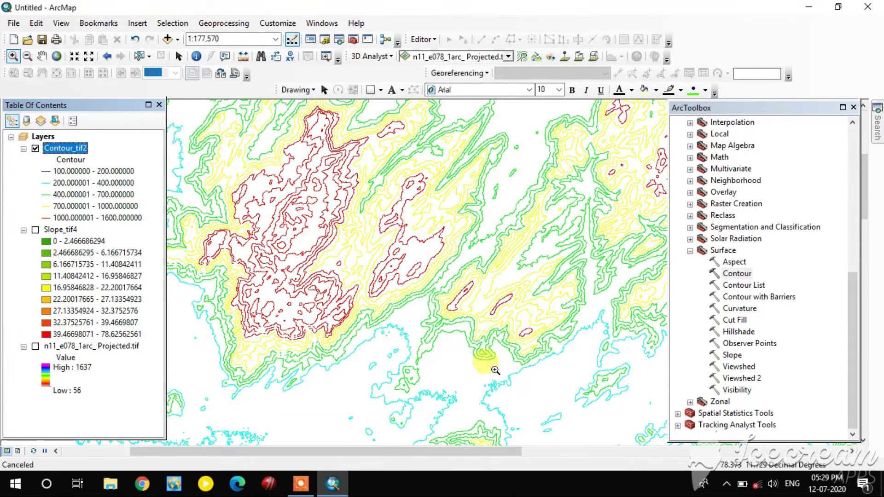
Turn on Contour_tif2 labels, showing elevations like 900, 1100 and 1200 along the lines
right_click(69, 149)
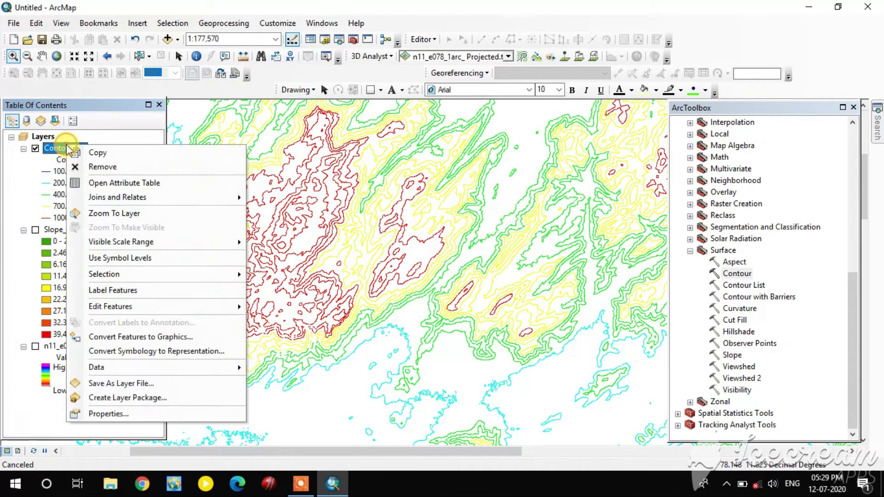
click(109, 291)
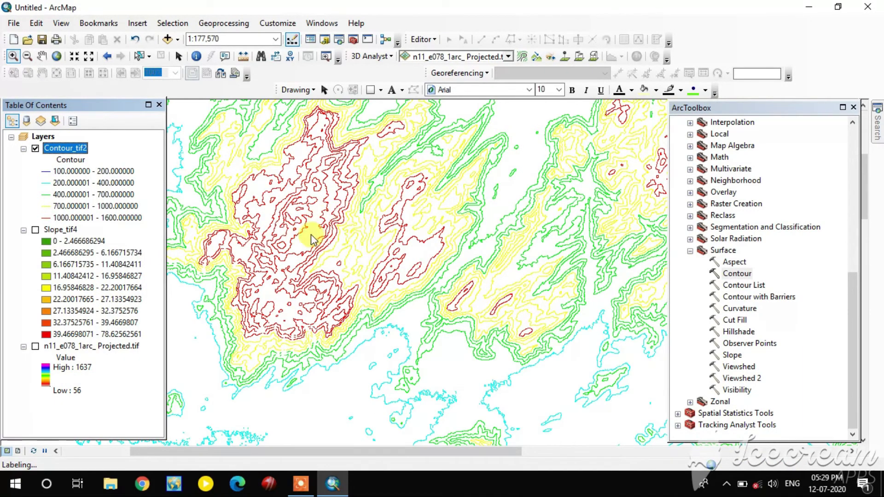
drag(269, 220, 336, 217)
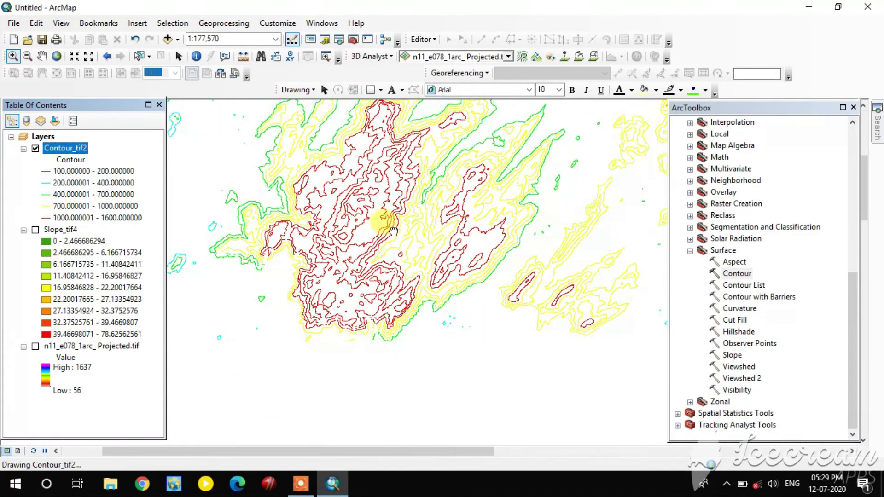
drag(415, 227, 302, 233)
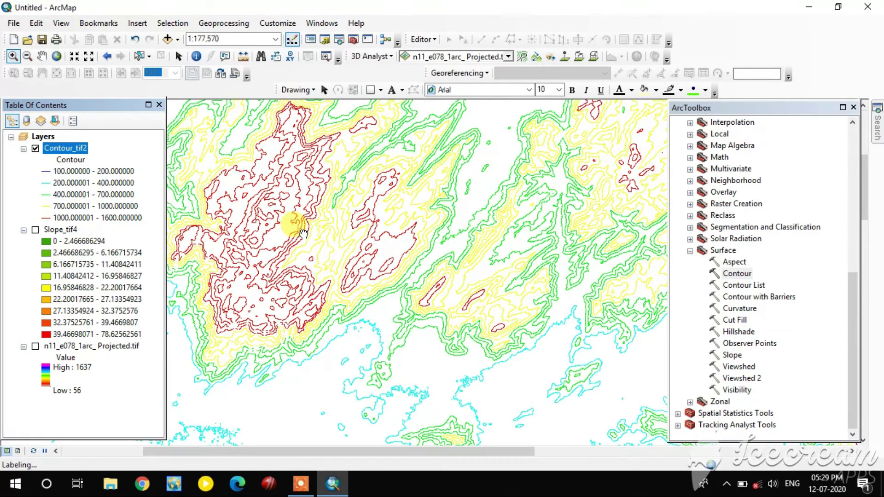
scroll(314, 233, up, 3)
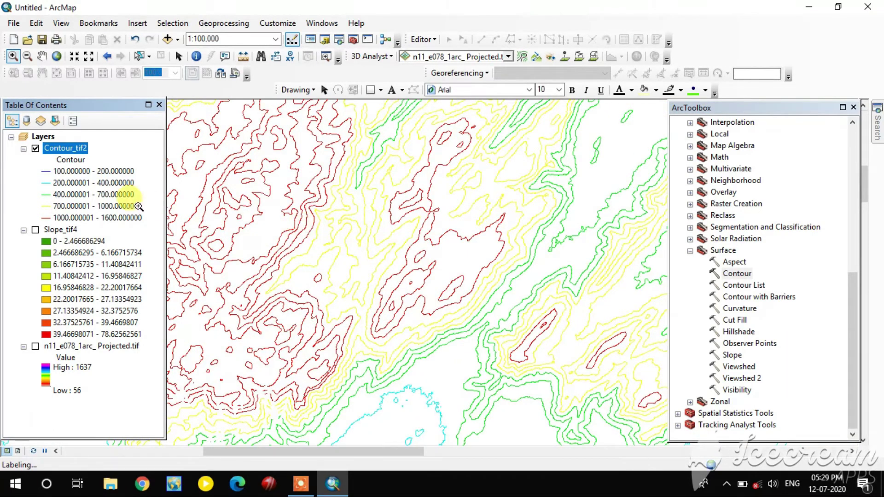
Select the Aspect tool in the Spatial Analyst Surface toolset
click(69, 154)
click(407, 238)
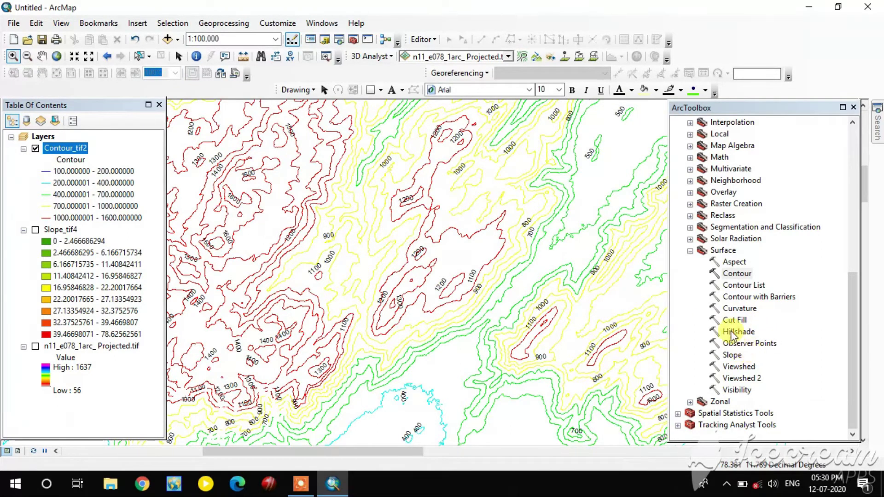
click(736, 263)
Run Aspect on n11_e078_1arc_Projected.tif, keeping the default output Aspect_tif2
double_click(736, 263)
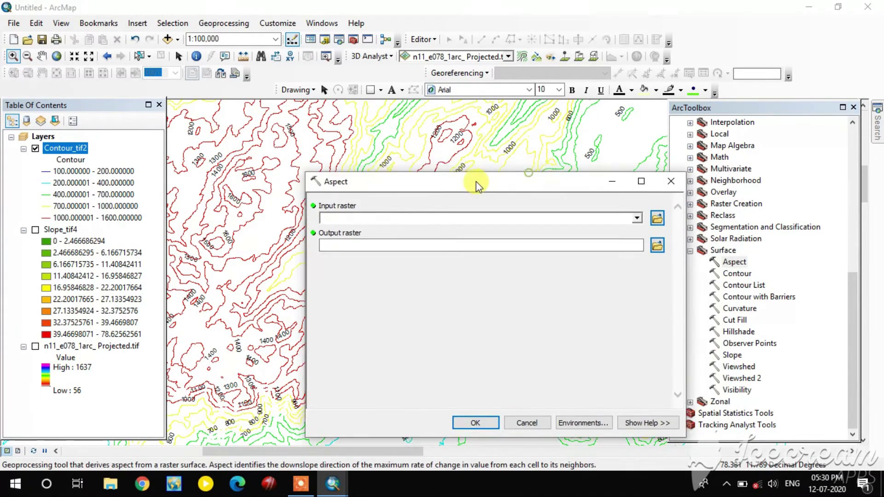
drag(476, 183, 455, 156)
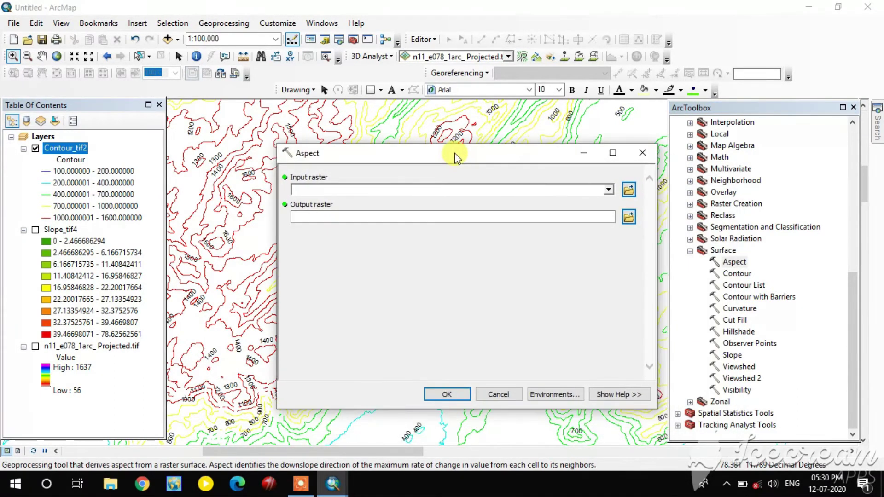
click(609, 190)
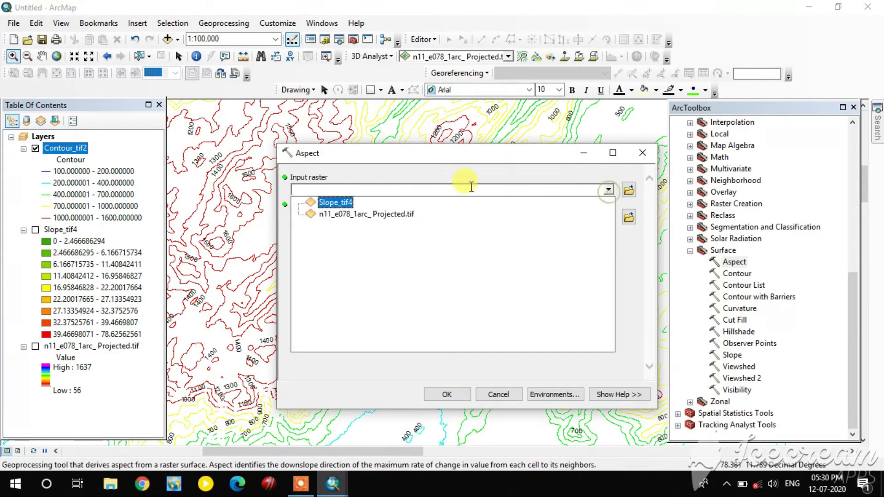
click(376, 214)
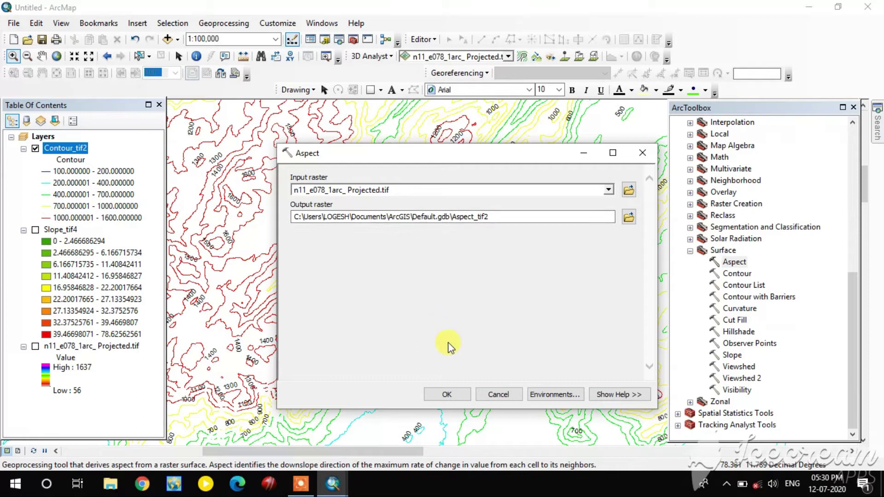
click(448, 395)
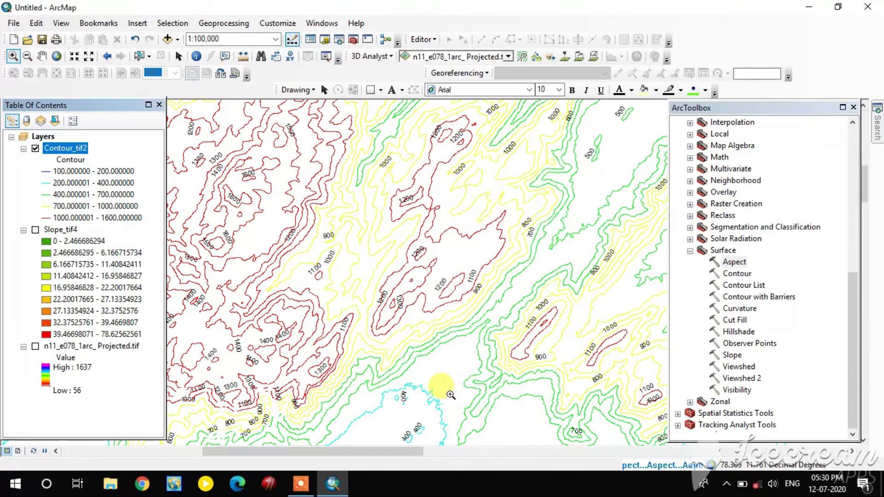
Hide Contour_tif2, show the n11_e078 DEM, and move Aspect_tif2 to the top of the layers
click(35, 149)
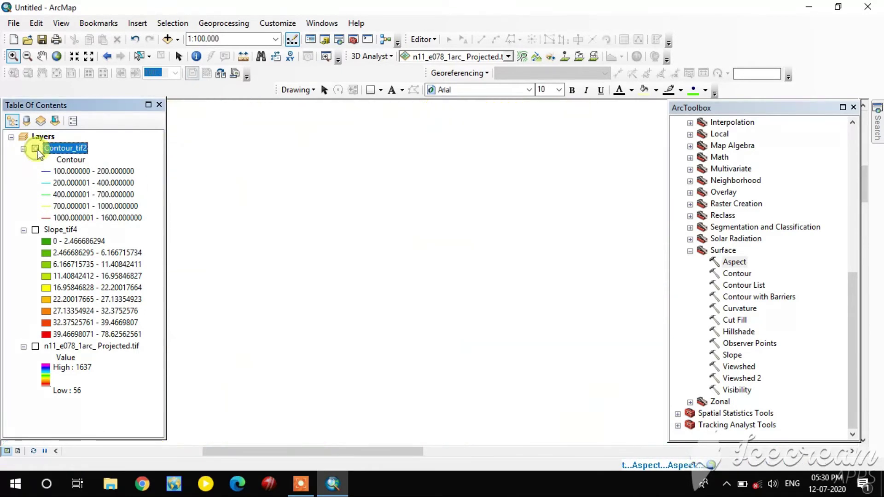
click(35, 346)
scroll(428, 216, up, 5)
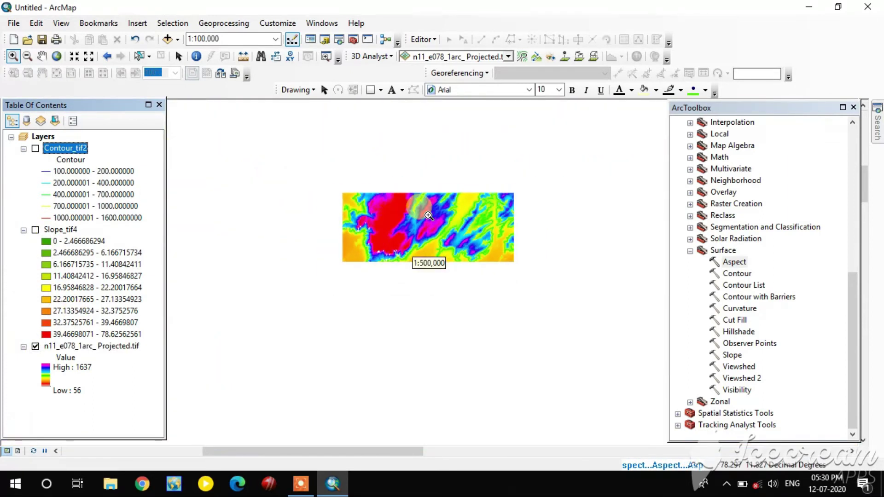
scroll(428, 216, up, 1)
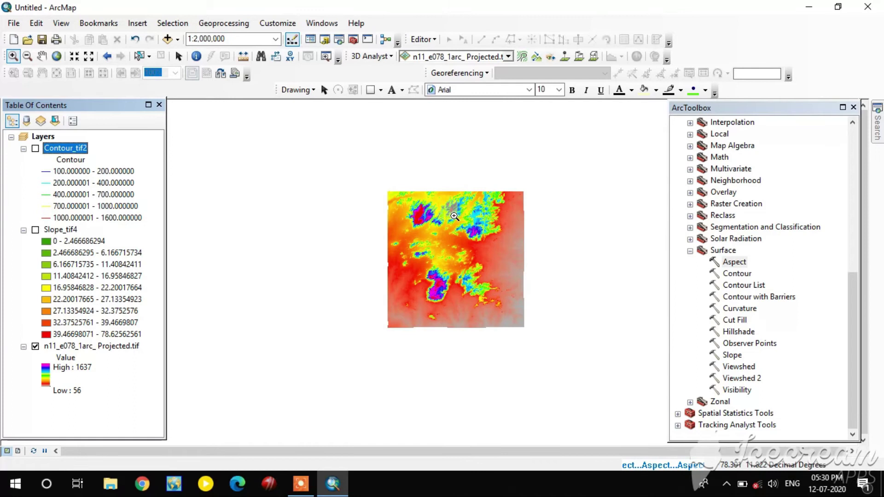
scroll(460, 215, down, 1)
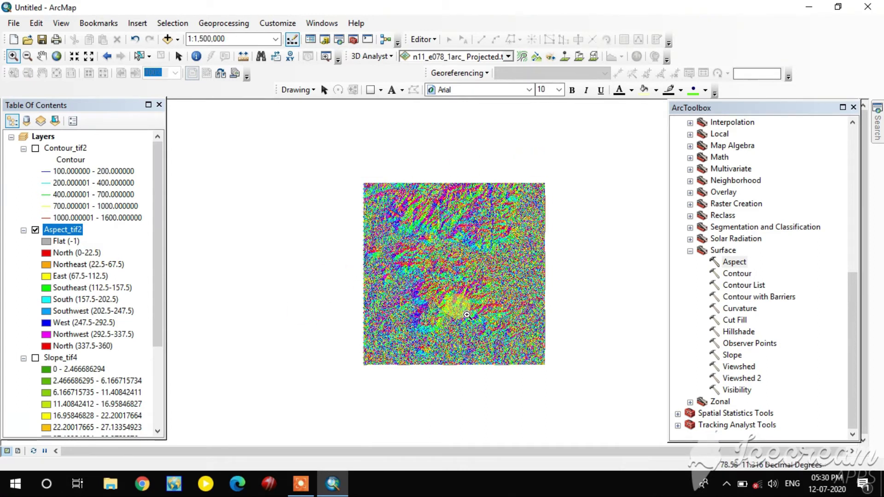
scroll(465, 317, down, 1)
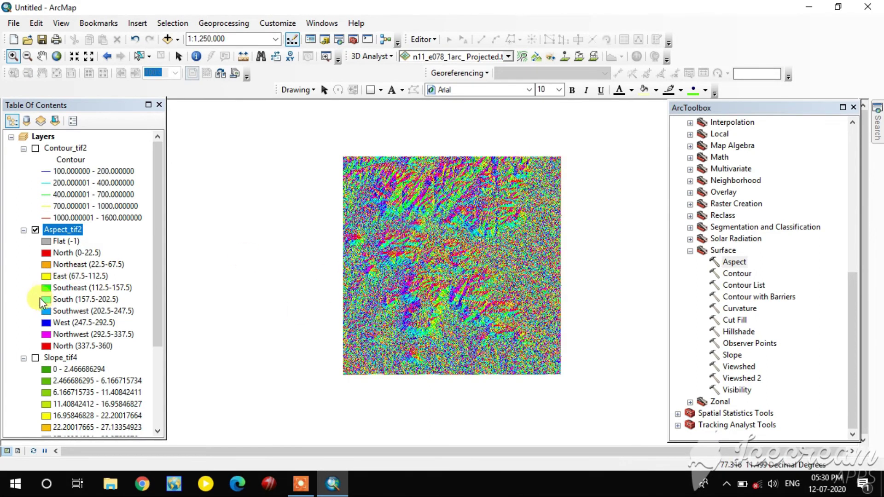
drag(37, 230, 74, 155)
Zoom in and out on the Aspect_tif2 direction classes to inspect them
scroll(47, 326, down, 3)
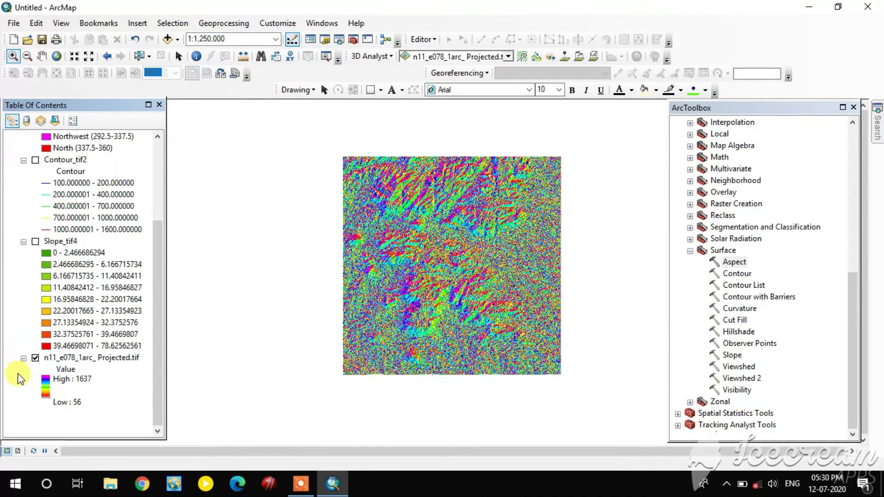
click(14, 56)
click(512, 282)
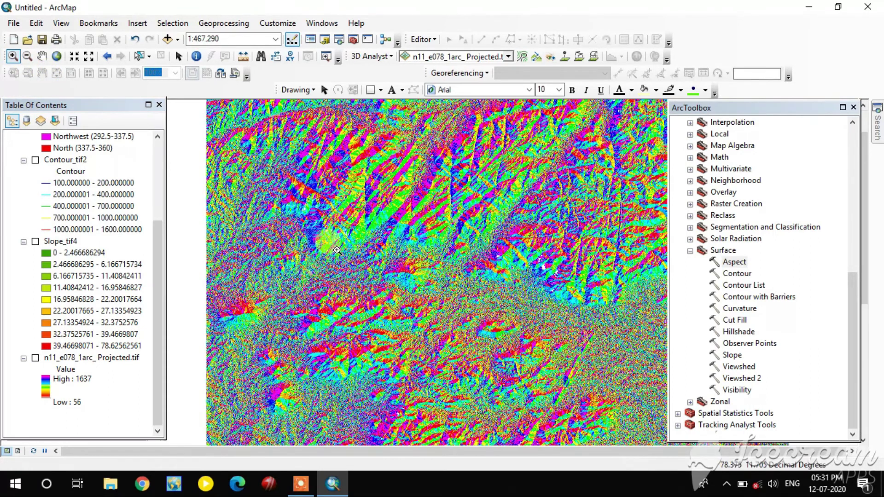
scroll(97, 234, up, 5)
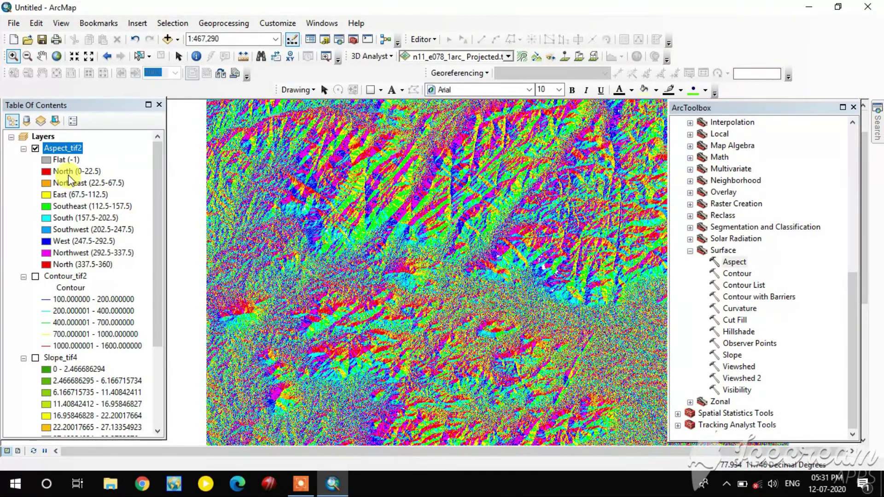
scroll(405, 244, down, 3)
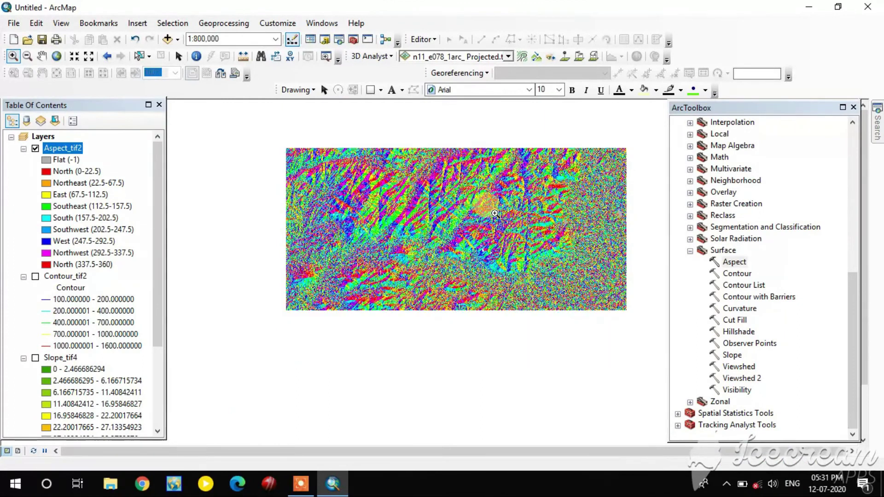
Build HillSha_tif1 from n11_e078_1arc_Projected.tif with azimuth 315 and altitude 45, then hide Aspect_tif2
click(736, 332)
double_click(735, 332)
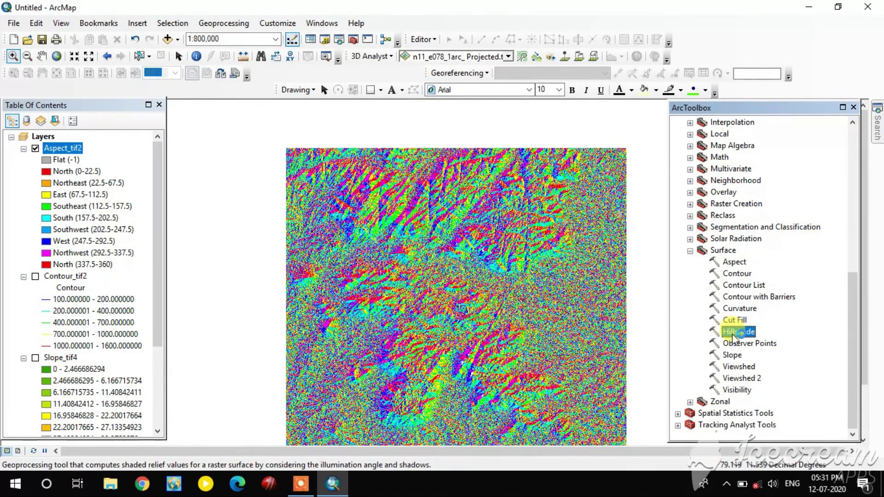
drag(509, 158, 455, 155)
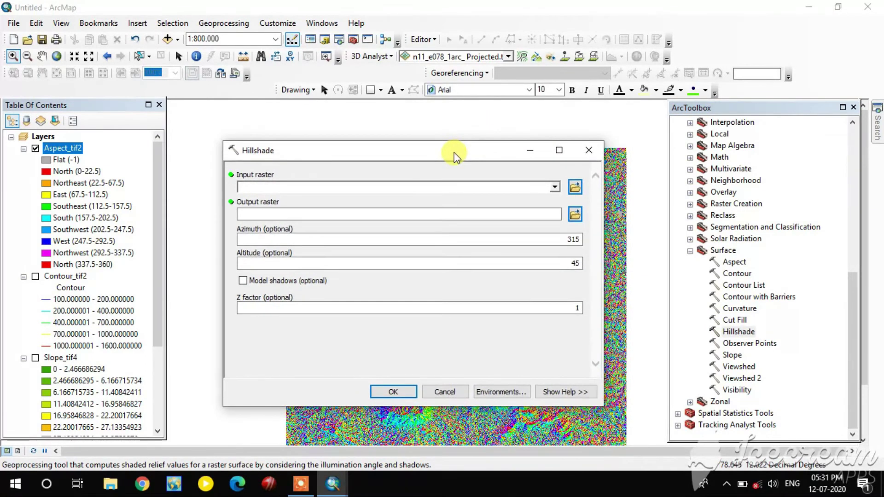
click(555, 187)
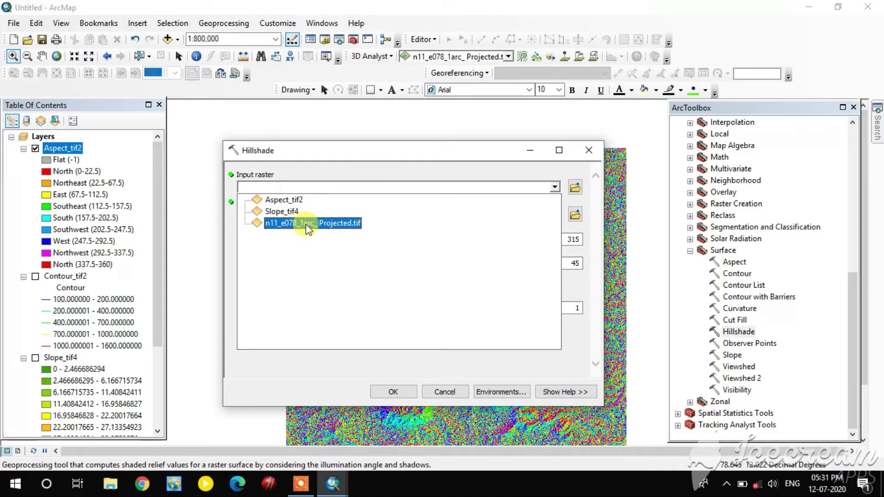
click(292, 224)
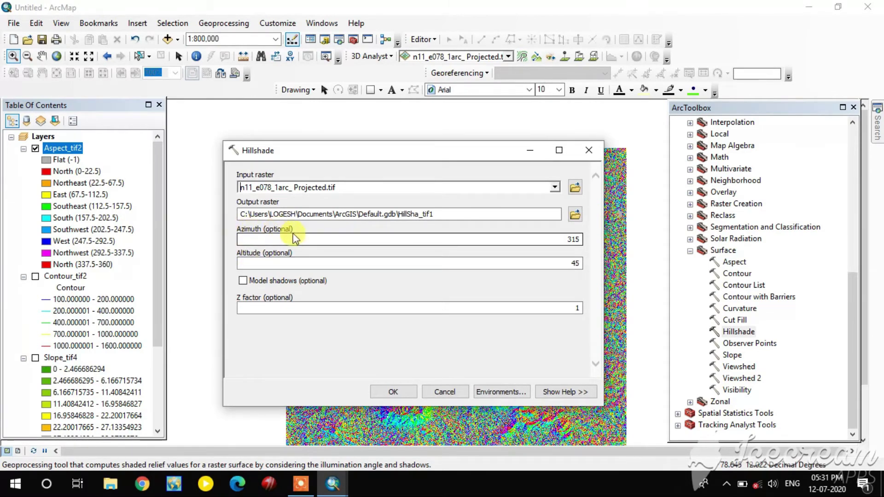
click(572, 239)
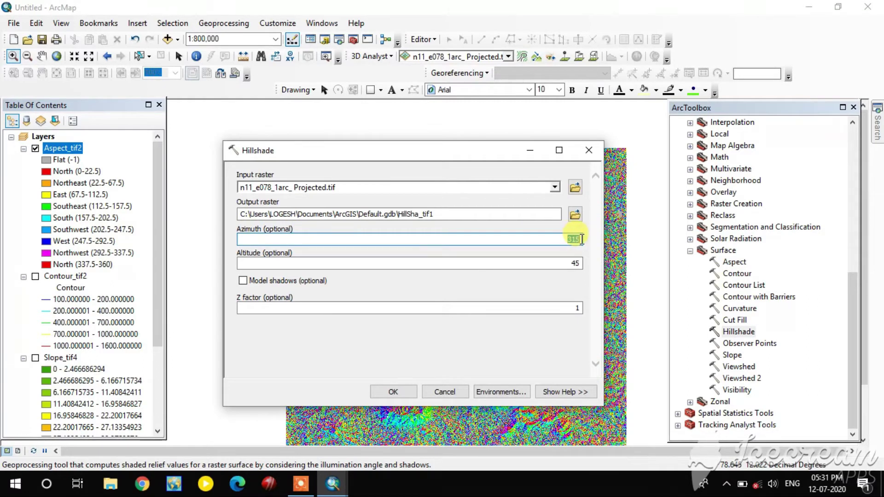
click(582, 261)
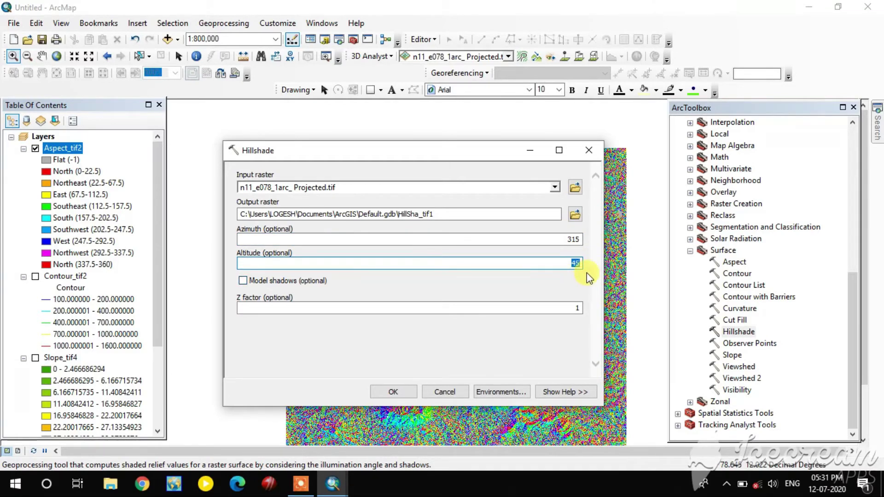
click(391, 389)
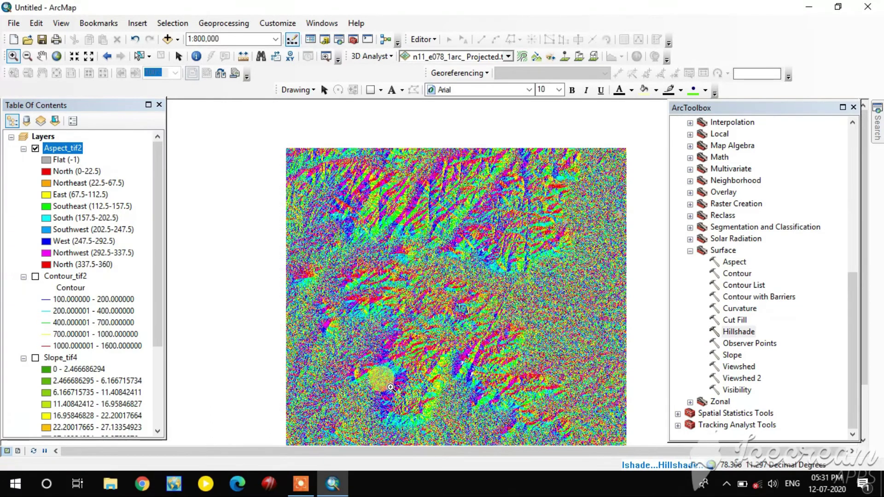
click(35, 148)
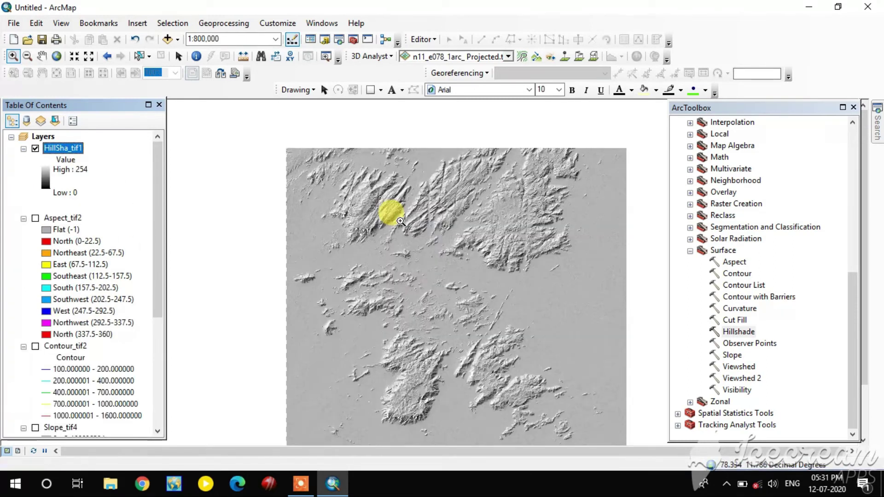
Zoom and pan around the grey HillSha_tif1 relief, then bring up its layer context menu
scroll(442, 252, down, 3)
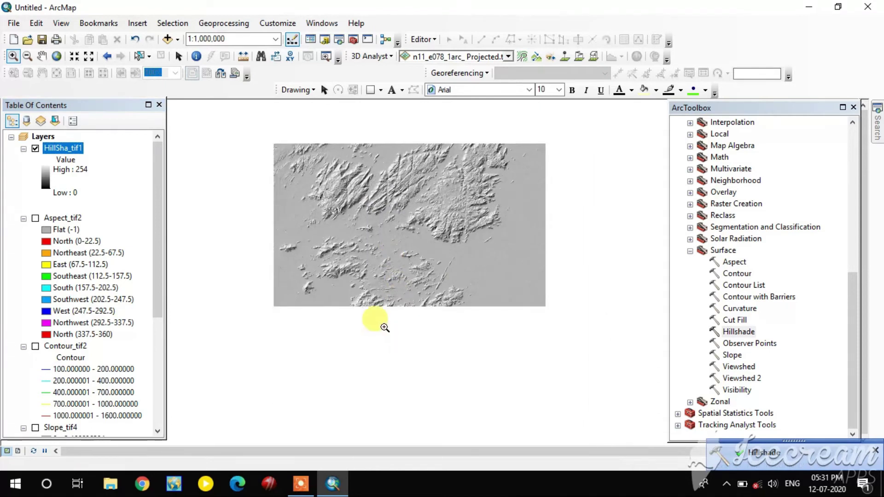
scroll(396, 233, up, 1)
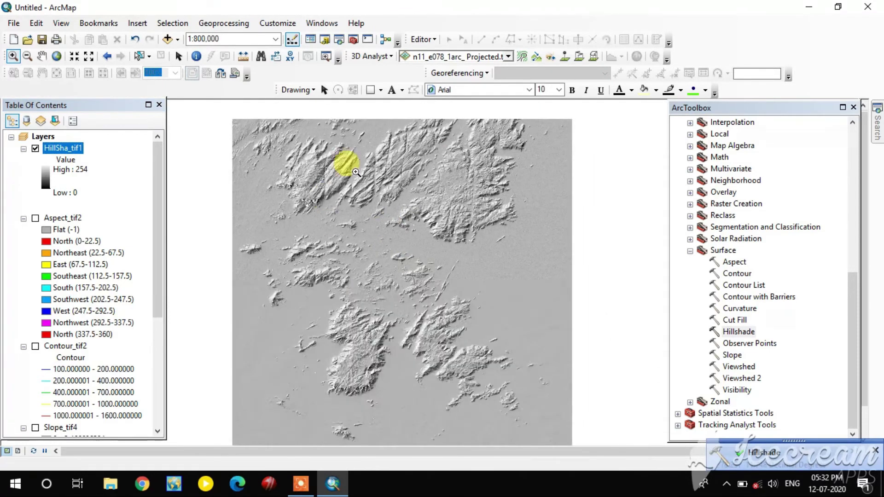
scroll(350, 166, up, 3)
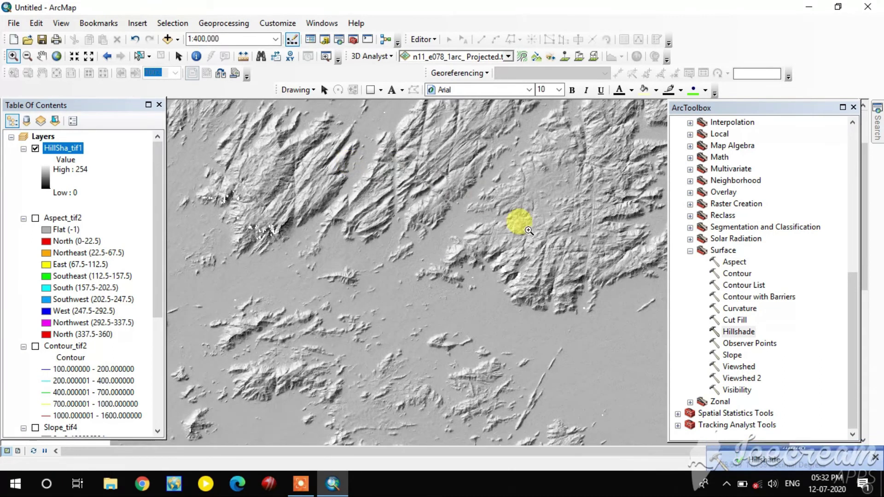
drag(357, 146, 359, 291)
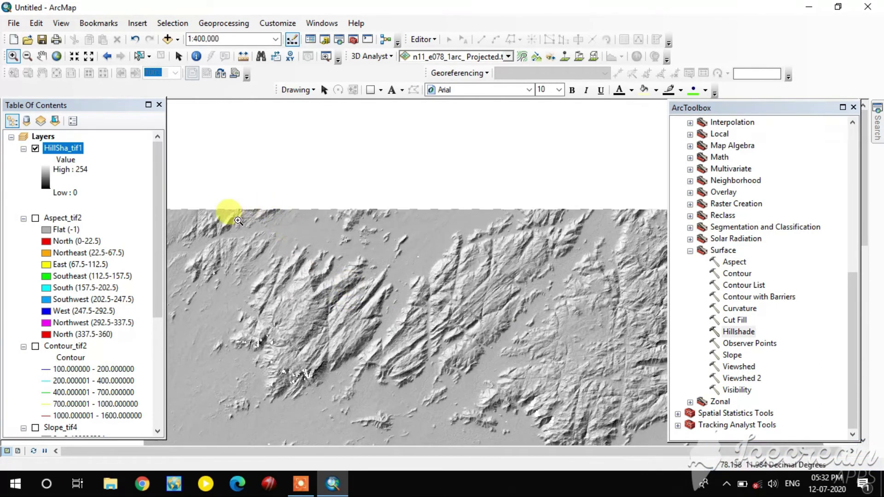
scroll(402, 298, down, 2)
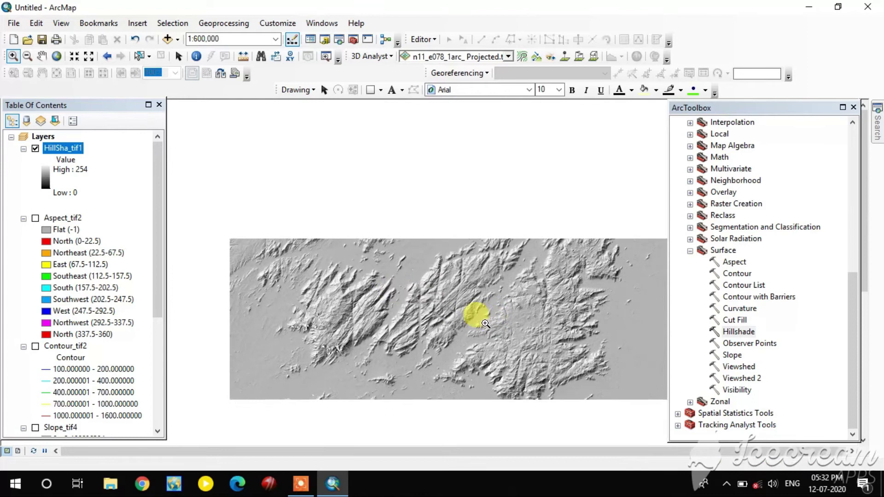
drag(450, 312, 436, 250)
scroll(436, 250, down, 1)
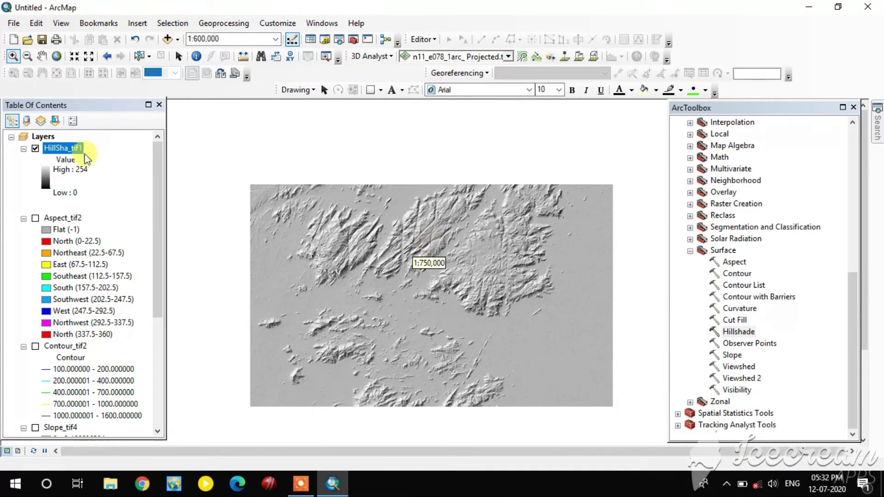
right_click(65, 146)
Set HillSha_tif1's symbology colour ramp to rainbow, apply it, and zoom to inspect the result
click(107, 336)
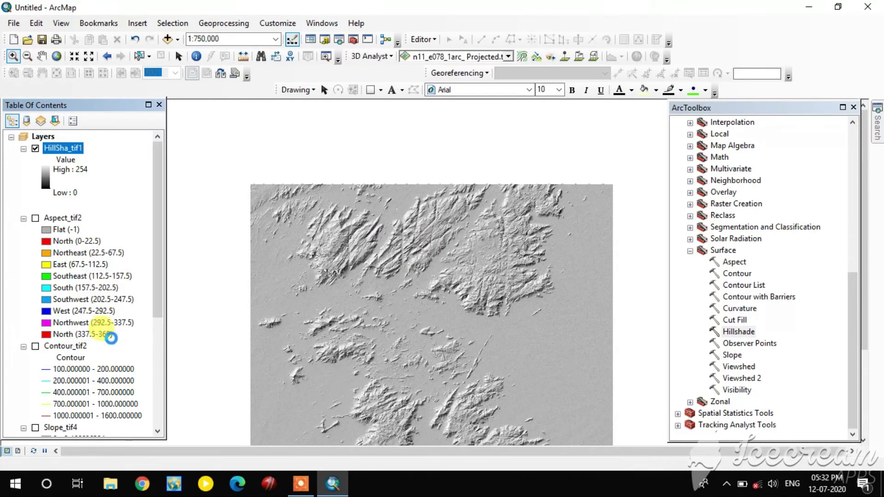
click(425, 107)
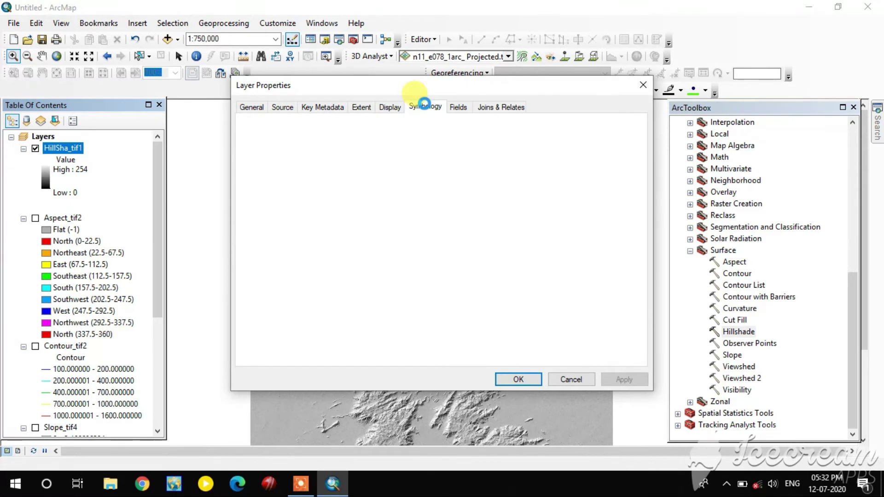
click(469, 230)
scroll(460, 170, up, 5)
click(460, 104)
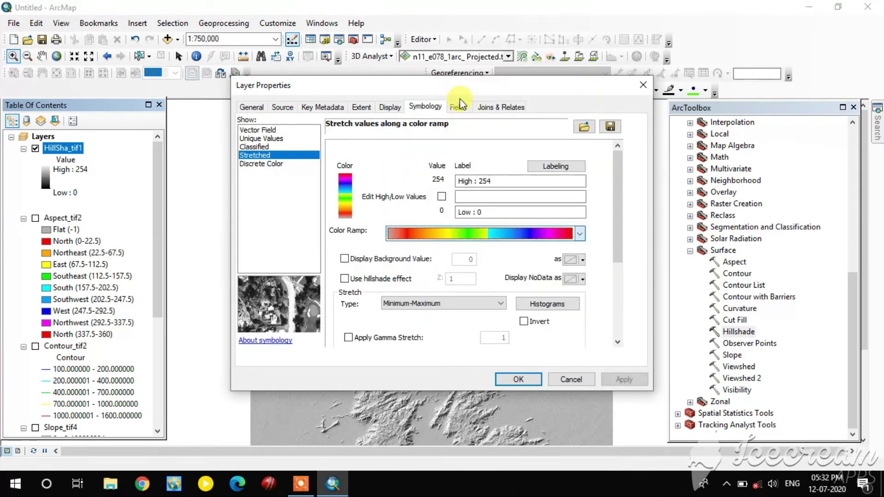
click(610, 378)
click(515, 377)
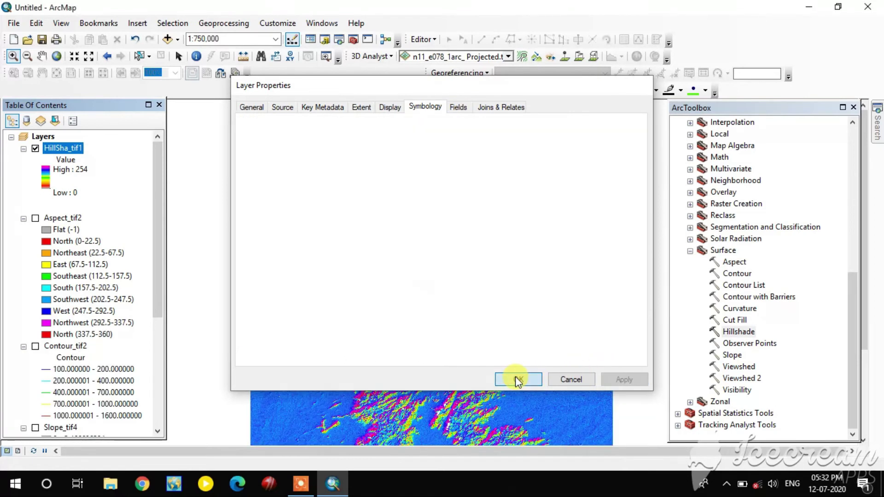
scroll(396, 297, up, 2)
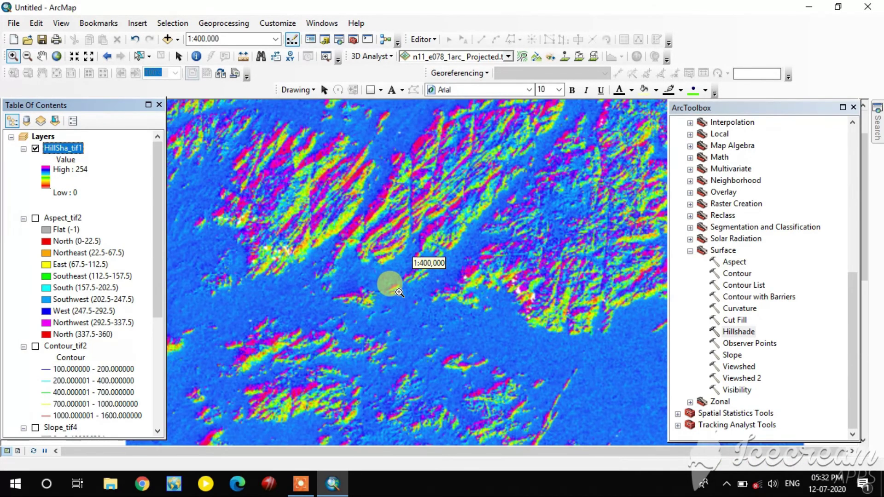
scroll(414, 230, down, 2)
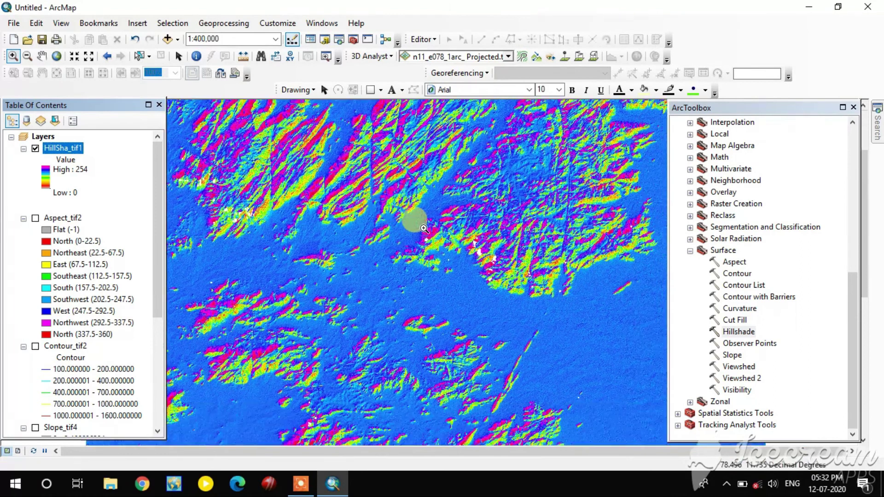
Hide HillSha_tif1 to reveal the rainbow elevation raster and collapse the Surface toolset
click(35, 148)
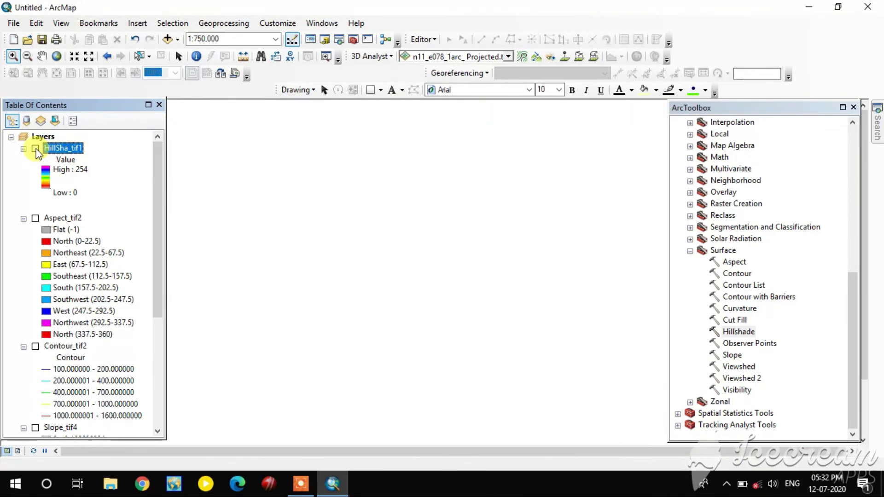
click(36, 149)
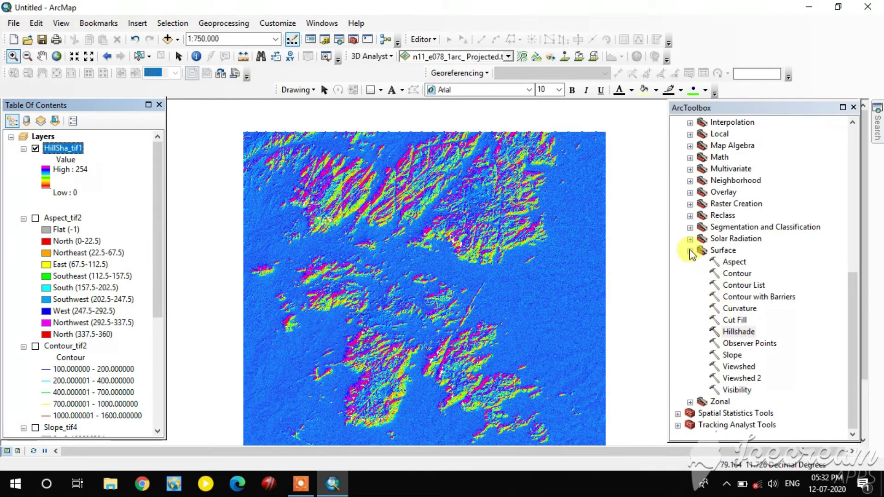
click(36, 149)
scroll(57, 230, down, 5)
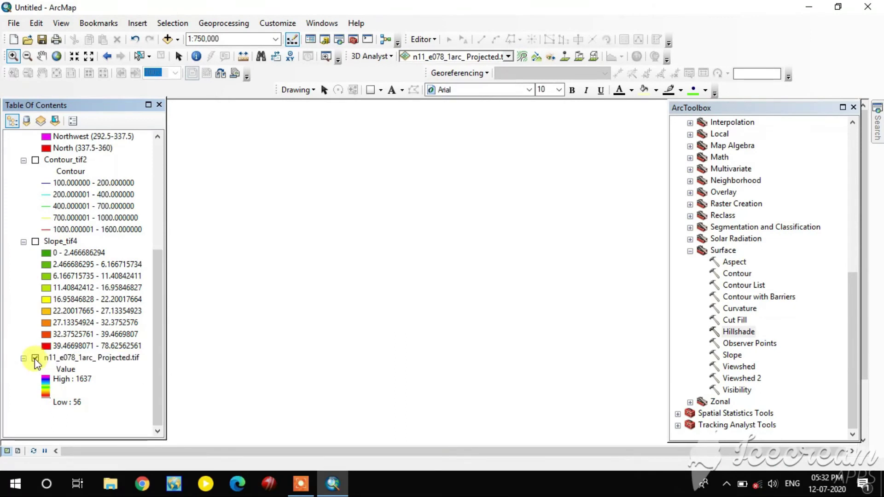
click(690, 251)
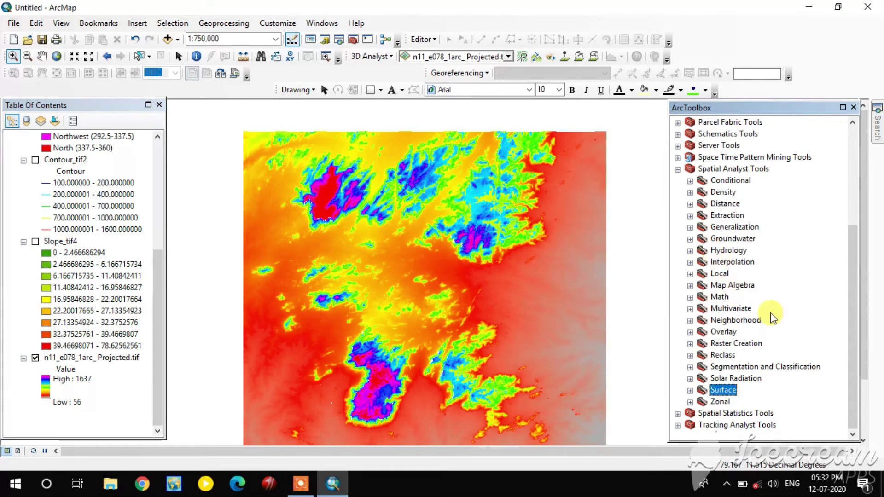
scroll(739, 239, down, 1)
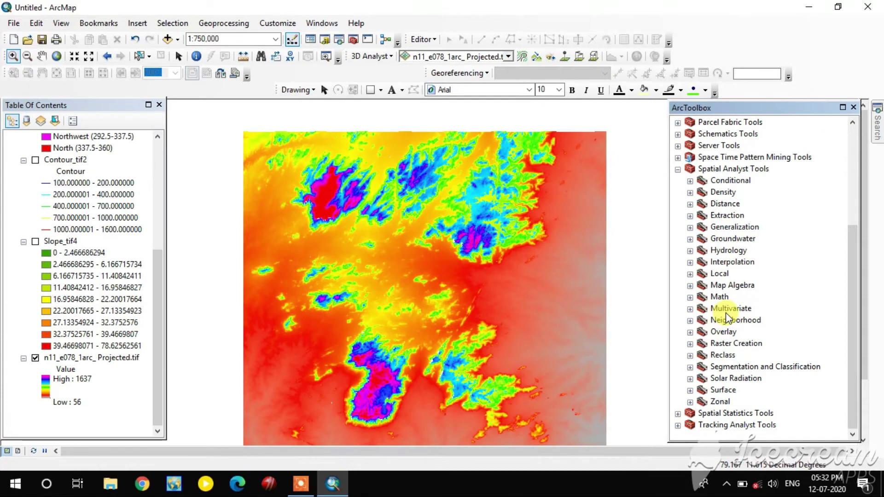
Launch Spatial Analyst's Reclass > Reclassify tool and bring up its input raster list
double_click(723, 356)
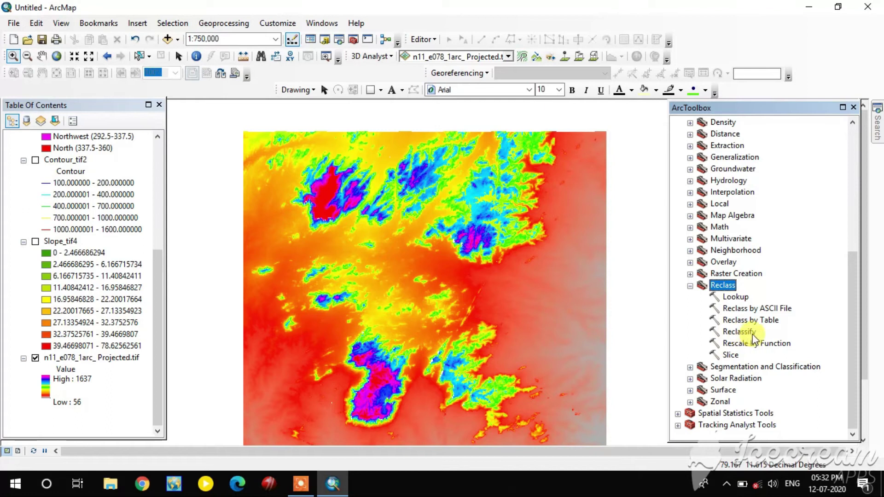
click(748, 332)
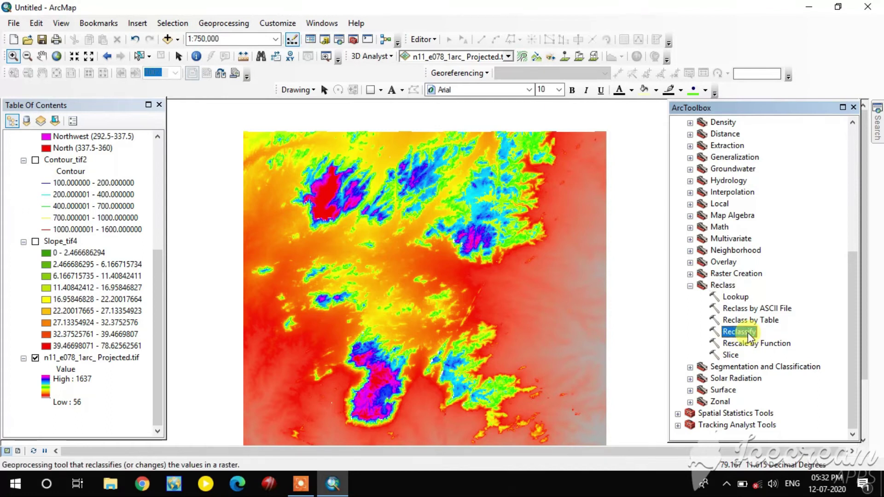
double_click(748, 332)
drag(438, 159, 583, 145)
click(707, 174)
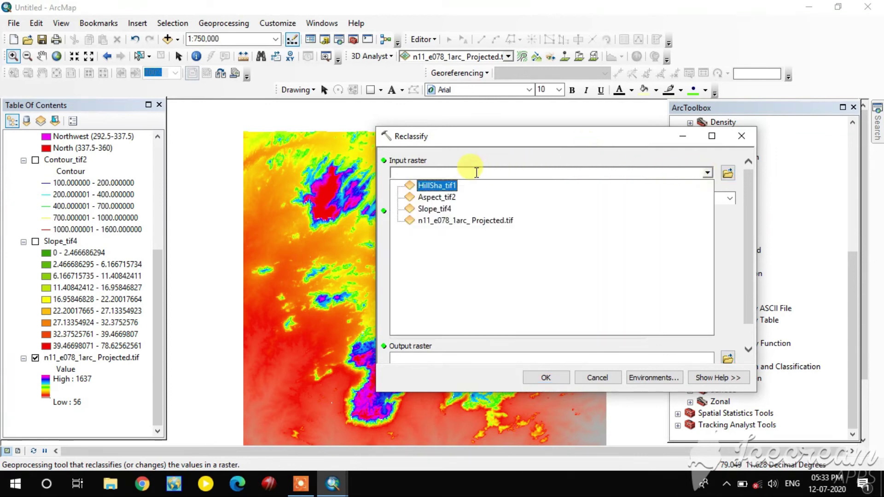
Reclassify n11_e078_1arc_Projected.tif into classified elevation ranges, saving the output as Reclass_tif1
click(450, 220)
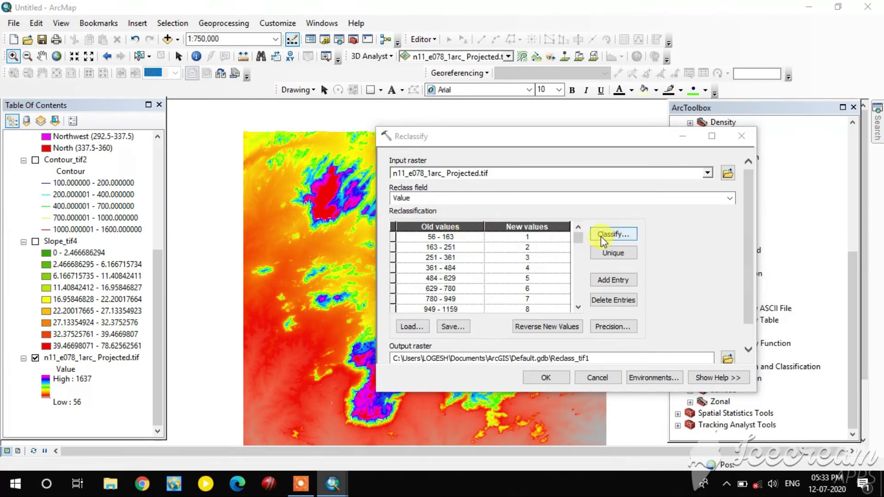
click(601, 236)
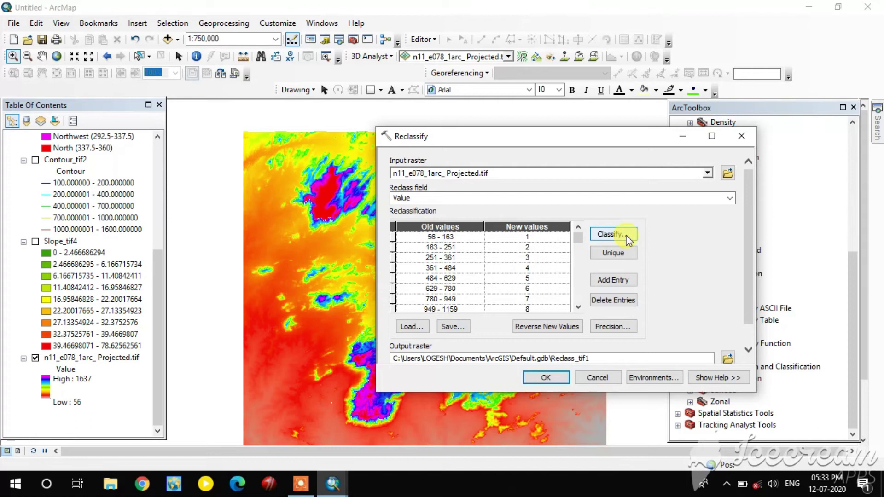
scroll(617, 234, down, 1)
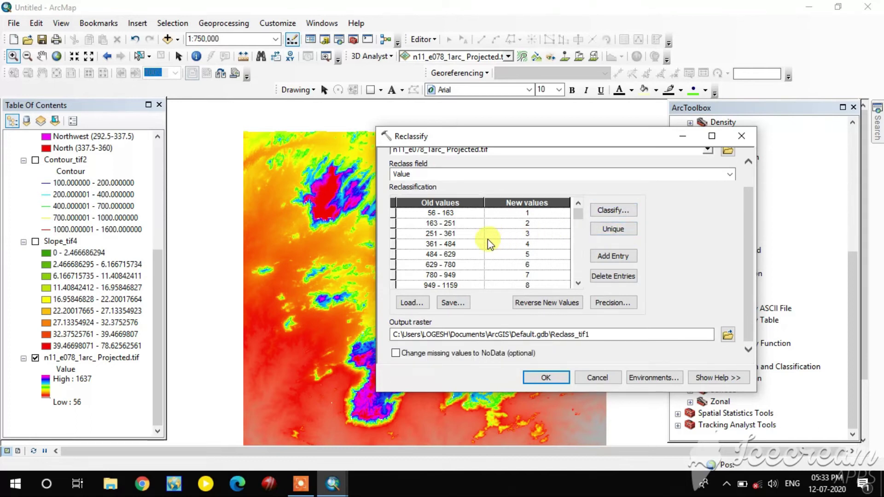
scroll(484, 240, up, 1)
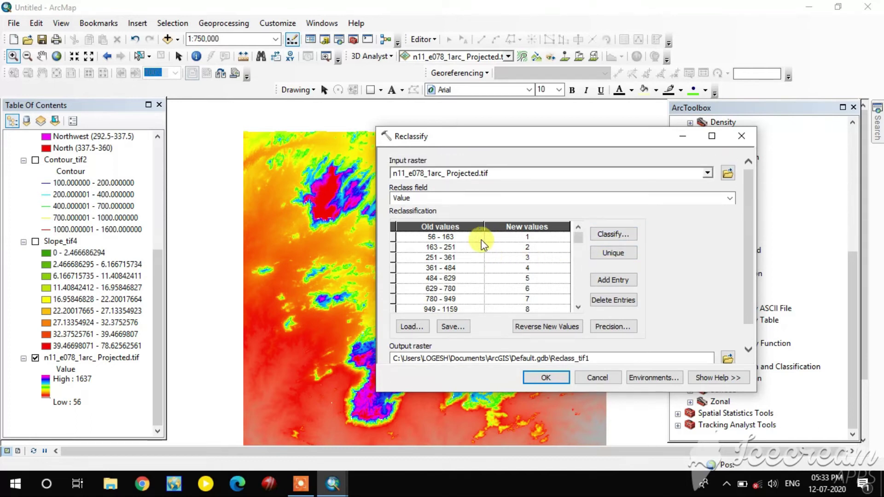
click(615, 238)
scroll(442, 237, down, 1)
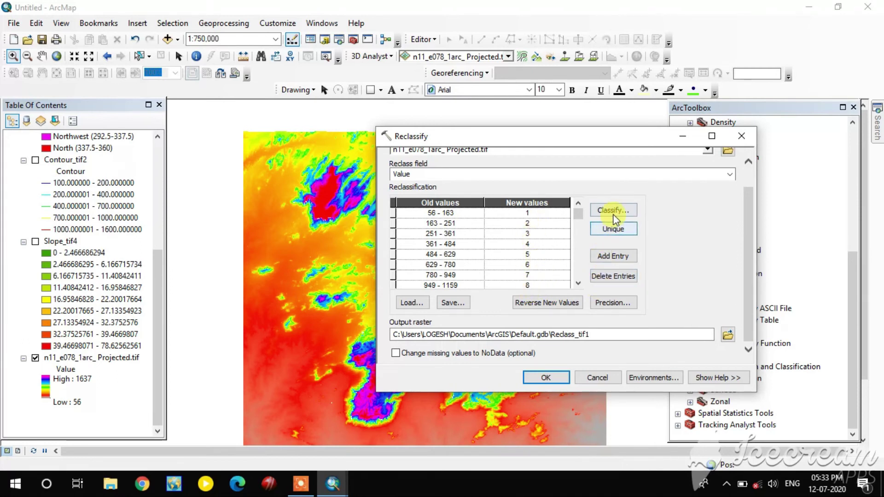
click(593, 334)
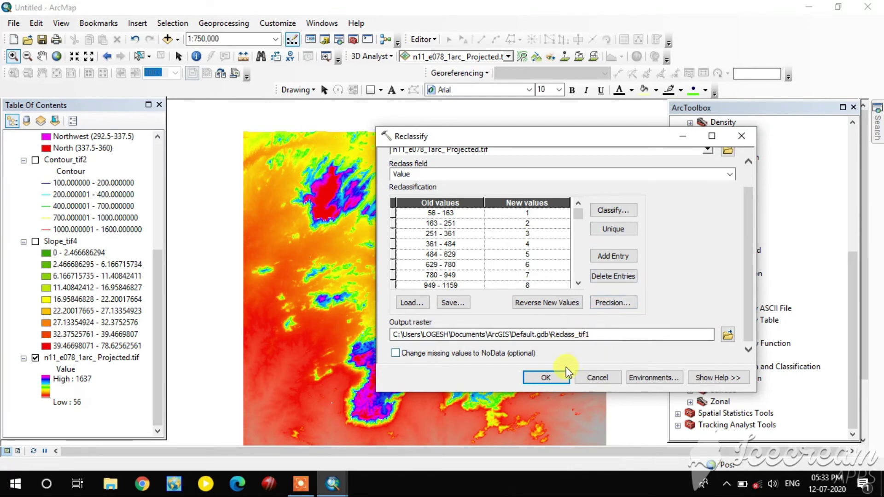
click(557, 381)
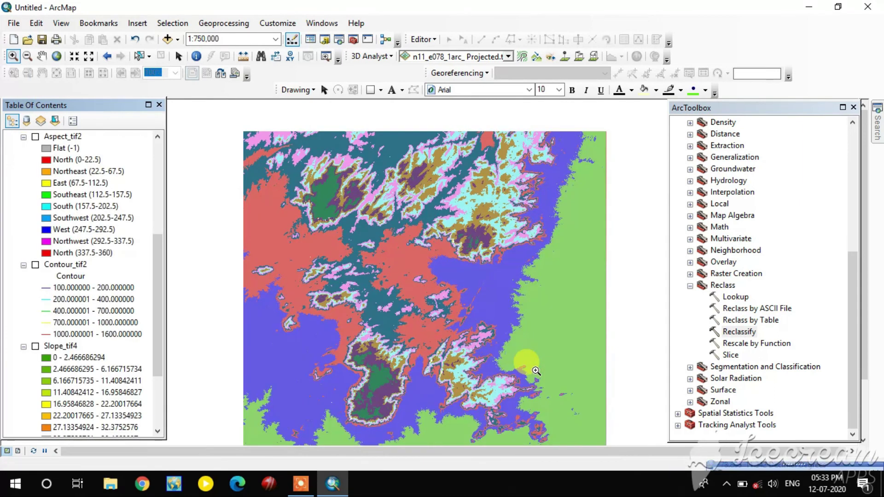
Turn on Reclass_tif1 and open its attribute table listing nine classes with pixel counts
scroll(53, 299, down, 3)
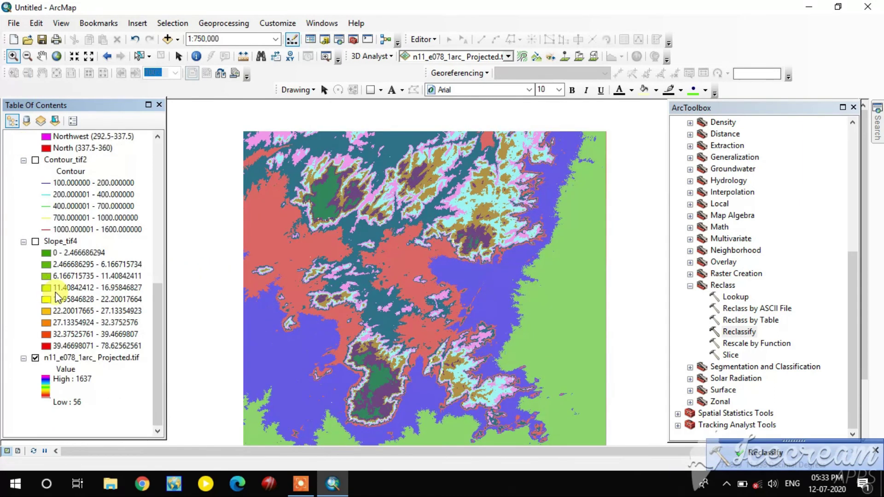
click(35, 358)
scroll(56, 255, up, 10)
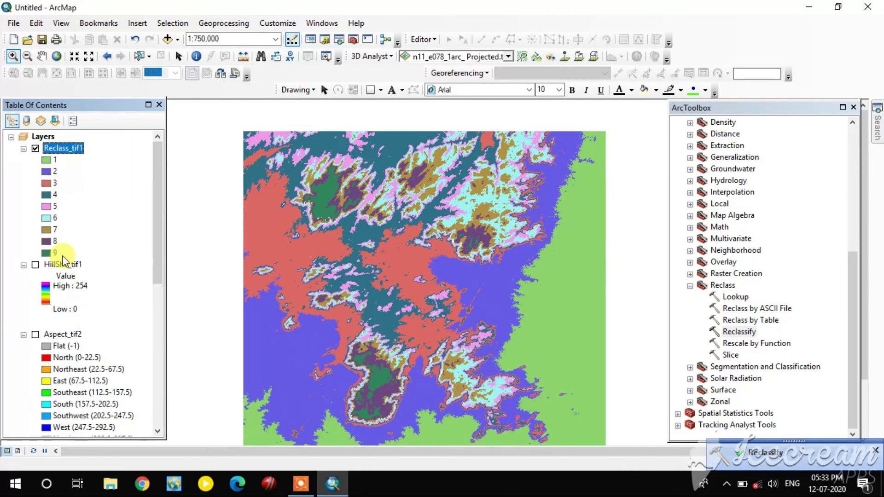
click(36, 152)
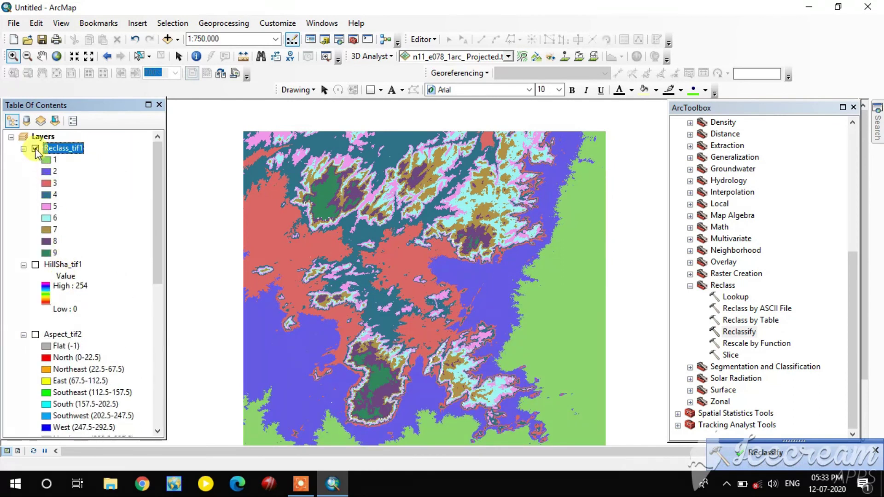
click(35, 148)
click(35, 149)
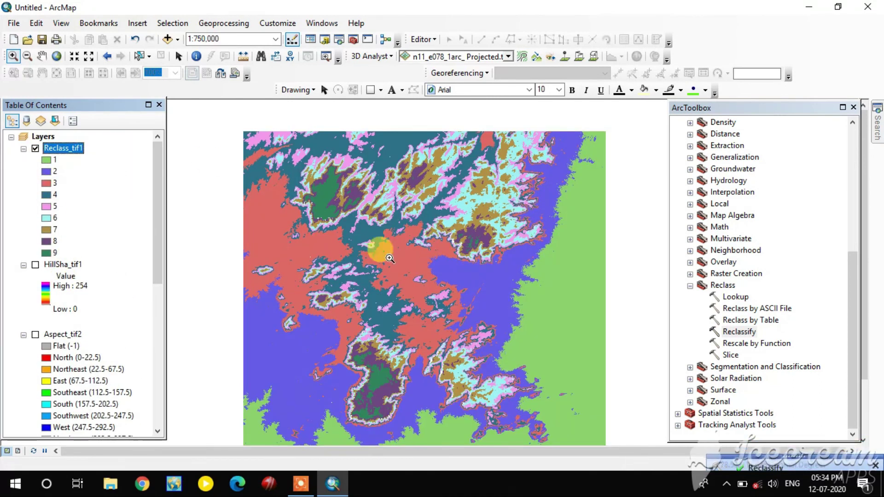
right_click(65, 148)
click(98, 187)
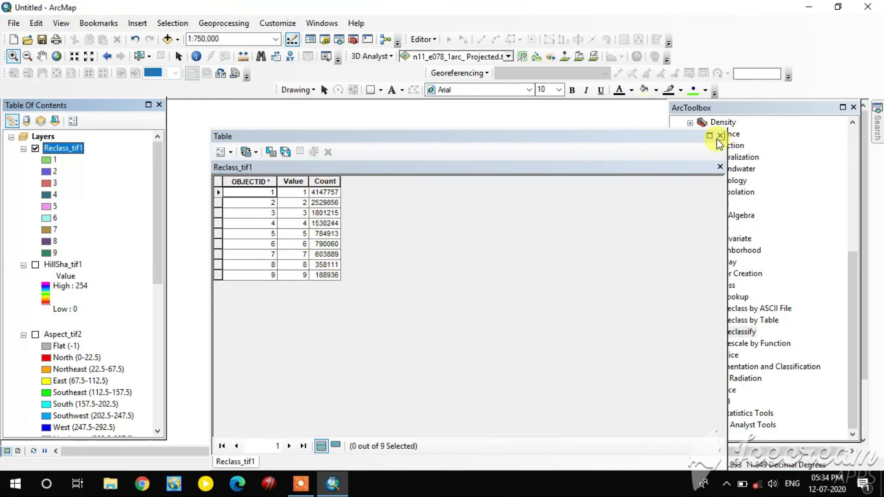
Close the Reclass_tif1 attribute table window
click(720, 137)
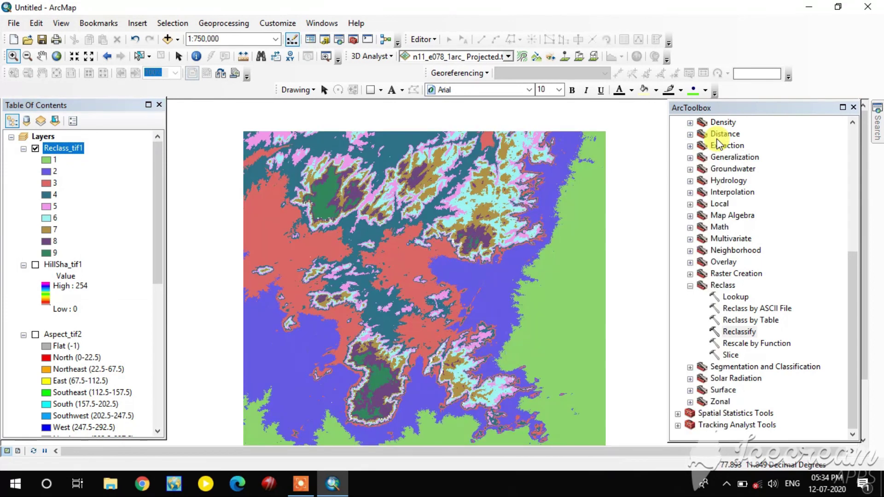